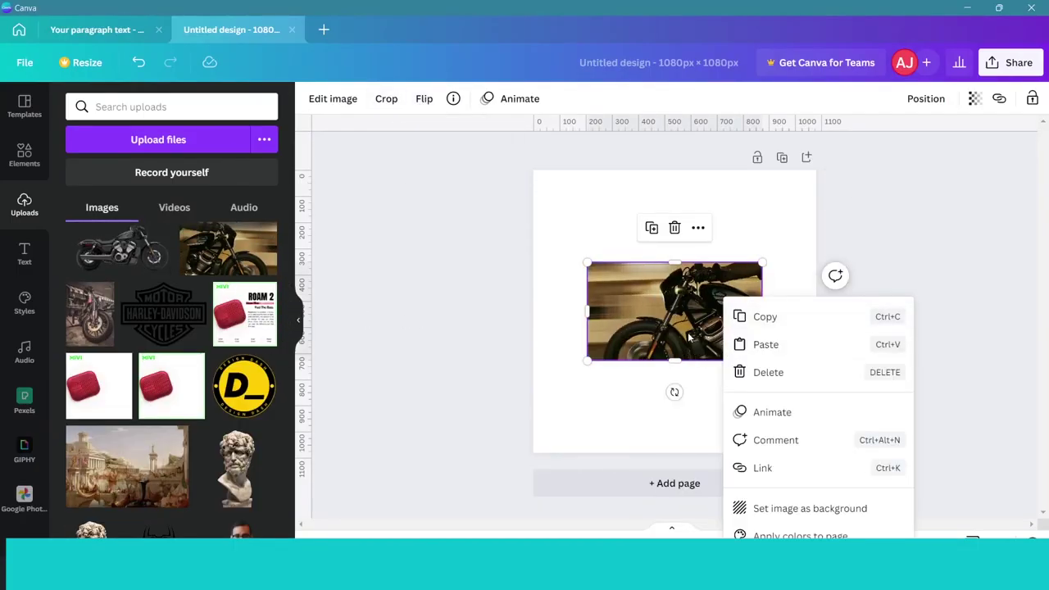
Set the motorcycle photo as the page background and shift its framing slightly right.
{"action": "left_click", "coordinate": [773, 506]}
{"action": "double_click", "coordinate": [701, 376]}
{"action": "left_click_drag", "start_coordinate": [654, 336], "coordinate": [682, 336]}
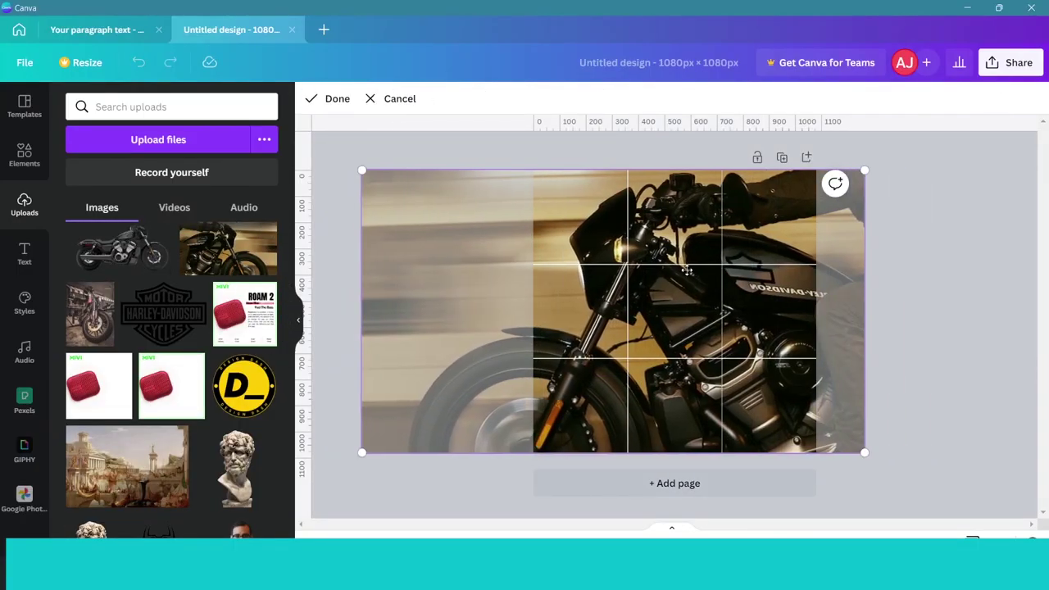
{"action": "left_click", "coordinate": [332, 99]}
Adjust the background photo: raise blur and lower contrast and saturation.
{"action": "left_click", "coordinate": [366, 99]}
{"action": "left_click", "coordinate": [265, 363]}
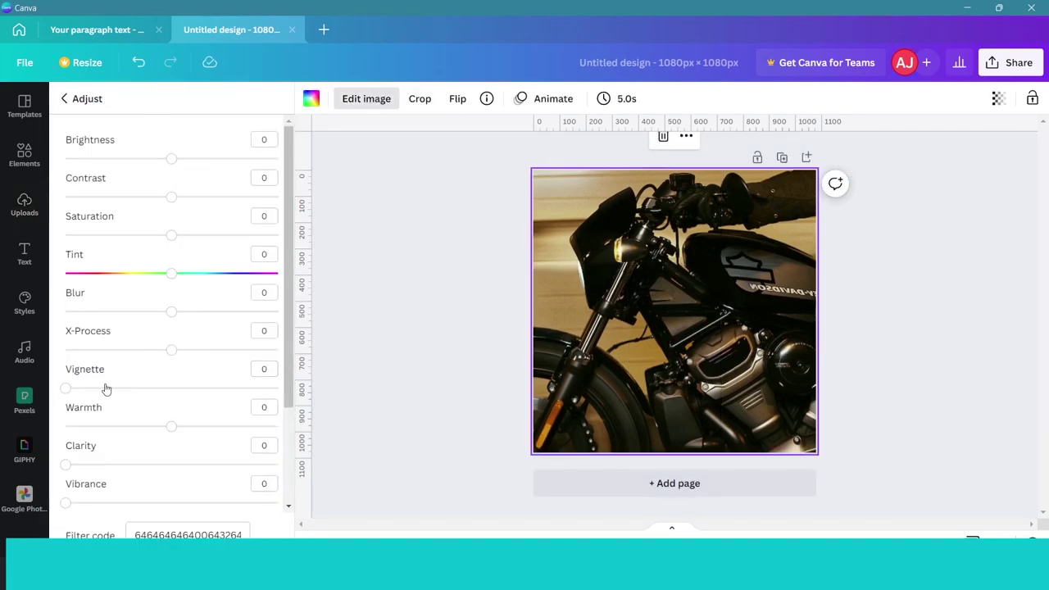
{"action": "left_click_drag", "start_coordinate": [172, 312], "coordinate": [189, 311]}
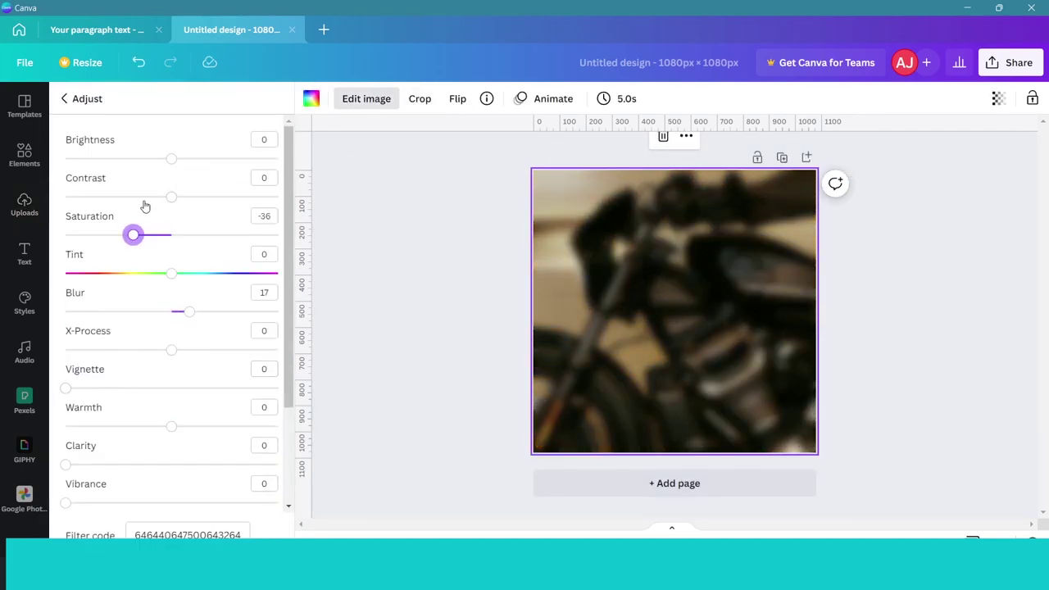
{"action": "mouse_move", "coordinate": [175, 166]}
{"action": "left_mouse_down"}
{"action": "mouse_move", "coordinate": [185, 163]}
{"action": "mouse_move", "coordinate": [171, 165]}
{"action": "left_mouse_up"}
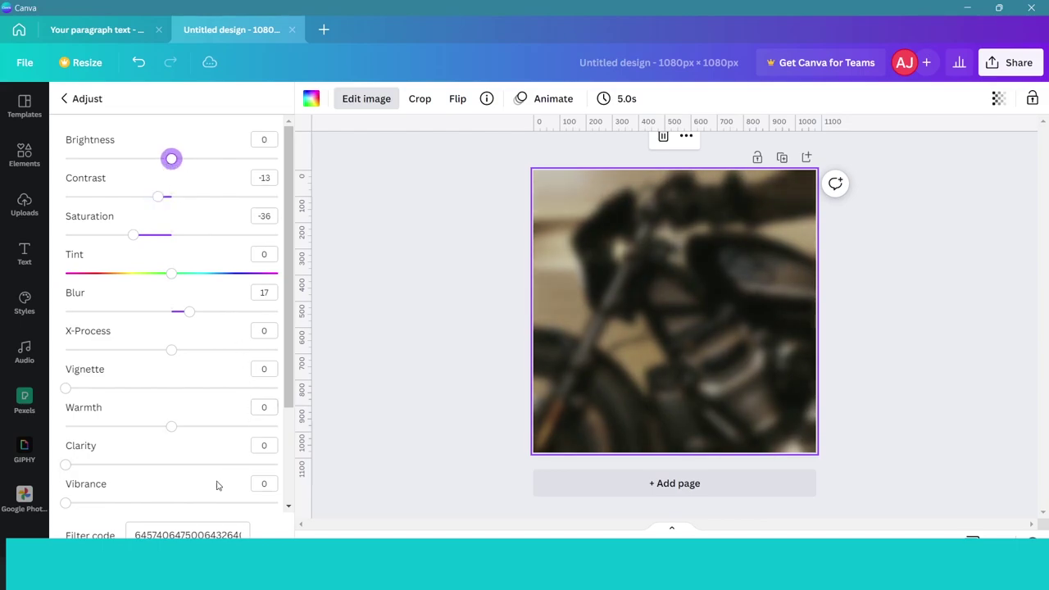
{"action": "left_click", "coordinate": [423, 351]}
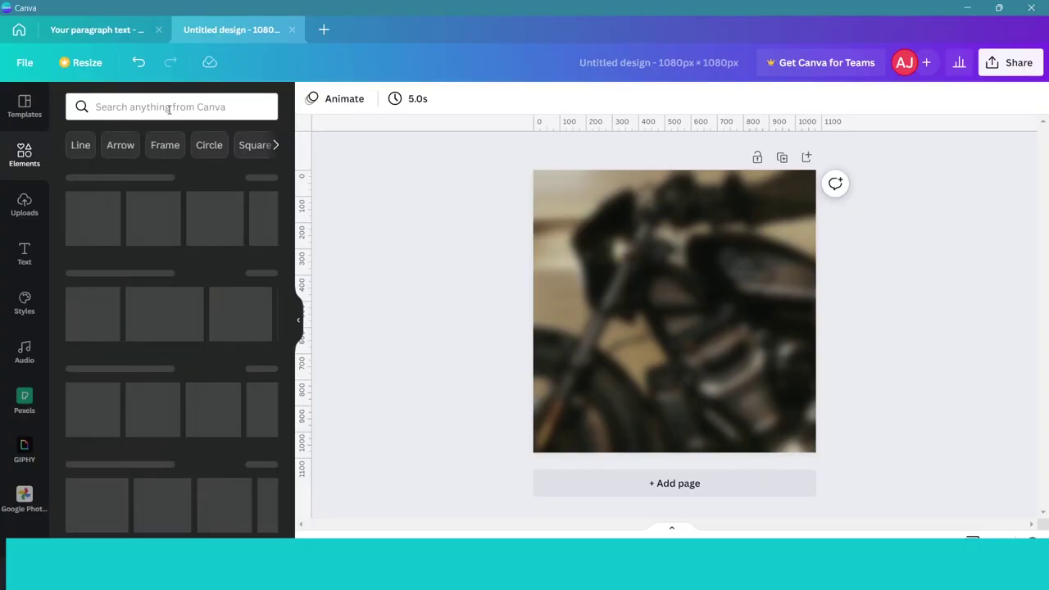
Add a white 'ripped paper' graphic, enlarged and rotated upright over the right half.
{"action": "left_click", "coordinate": [197, 107]}
{"action": "type", "text": "rippe"}
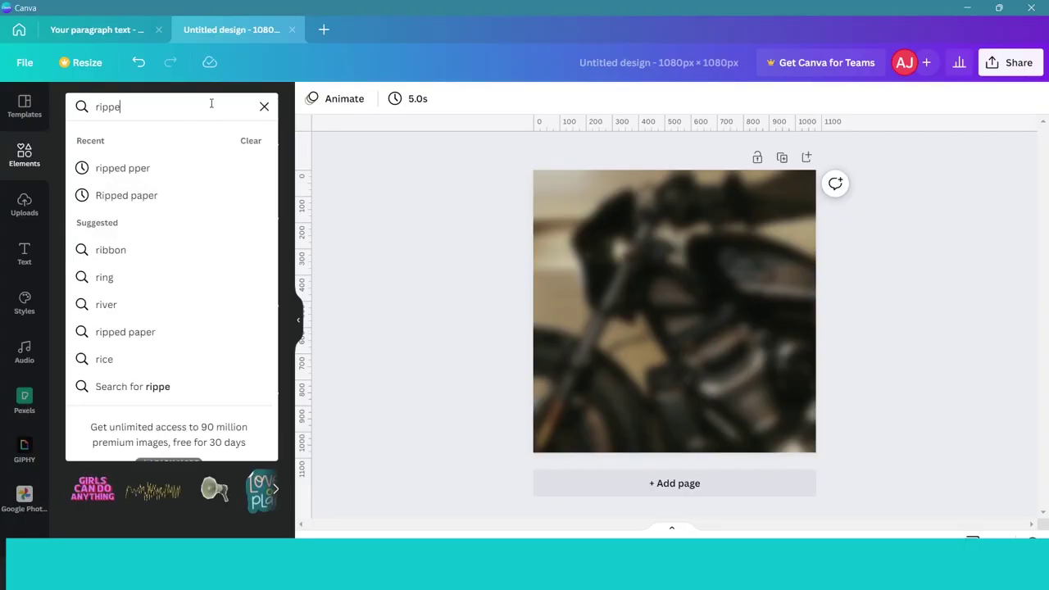
{"action": "type", "text": "d paper"}
{"action": "key", "text": "Return"}
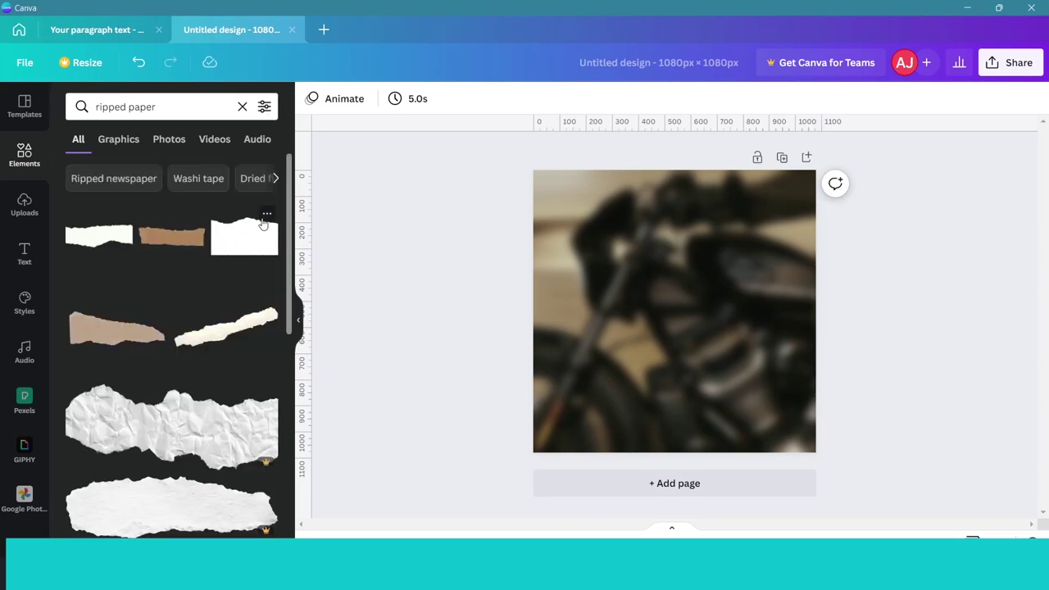
{"action": "left_click", "coordinate": [264, 222]}
{"action": "left_click_drag", "start_coordinate": [730, 342], "coordinate": [877, 491]}
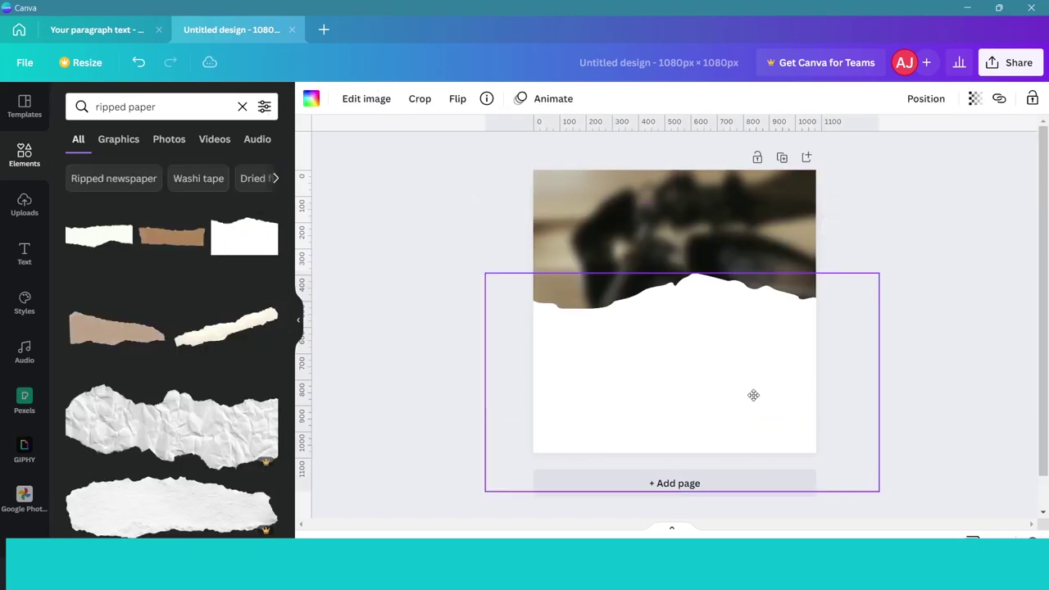
{"action": "left_click_drag", "start_coordinate": [754, 394], "coordinate": [754, 364]}
{"action": "mouse_move", "coordinate": [684, 492]}
{"action": "left_mouse_down"}
{"action": "mouse_move", "coordinate": [811, 418]}
{"action": "mouse_move", "coordinate": [828, 365]}
{"action": "left_mouse_up"}
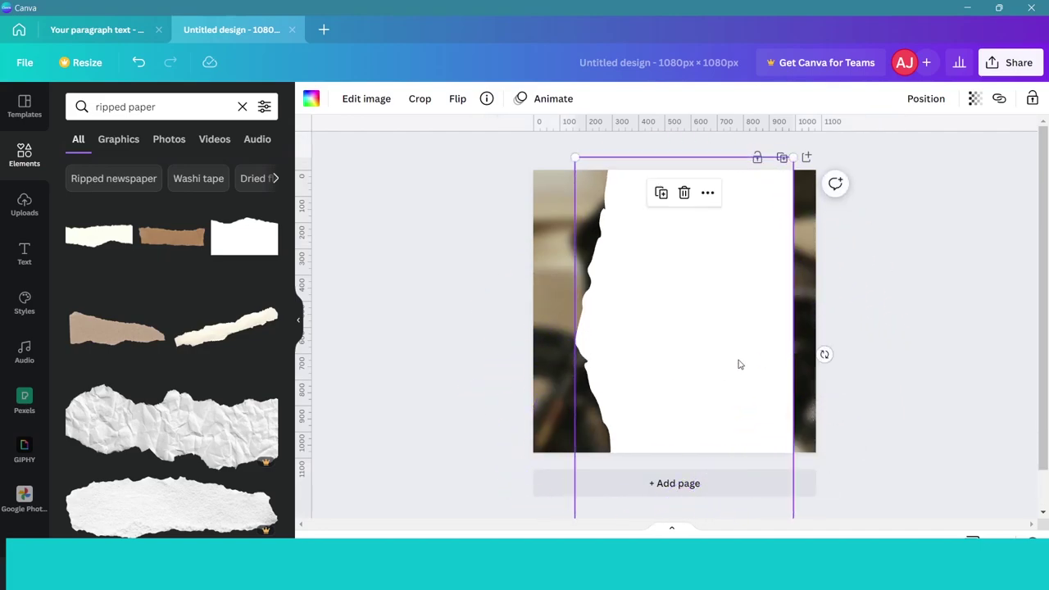
{"action": "left_click_drag", "start_coordinate": [737, 363], "coordinate": [796, 358]}
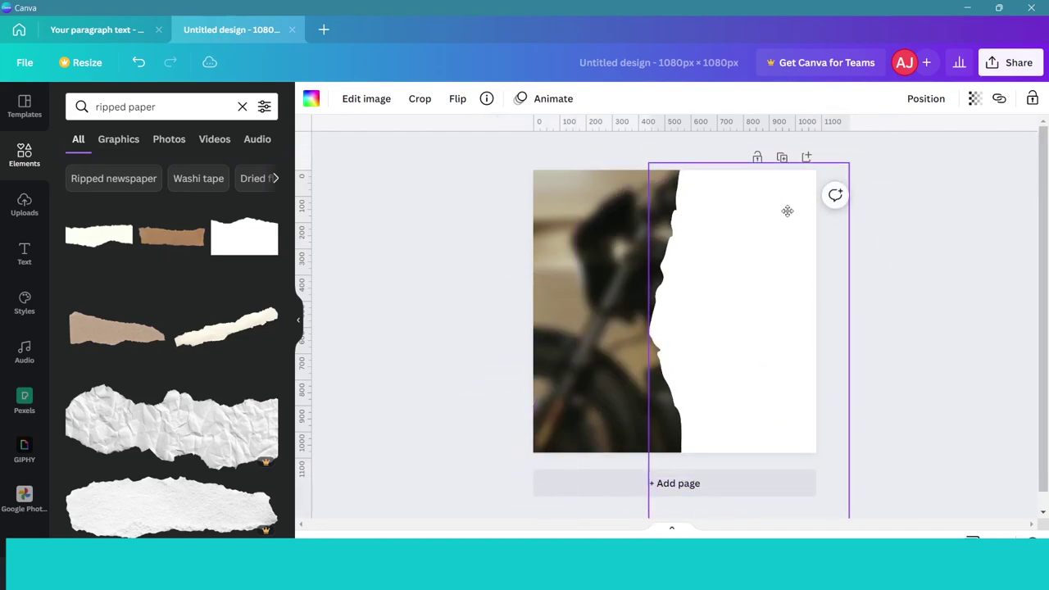
{"action": "left_click_drag", "start_coordinate": [786, 211], "coordinate": [791, 222]}
Place the side-view motorcycle cutout from Uploads at the lower right.
{"action": "left_click", "coordinate": [25, 205]}
{"action": "left_click", "coordinate": [96, 248]}
{"action": "left_click_drag", "start_coordinate": [652, 323], "coordinate": [794, 385]}
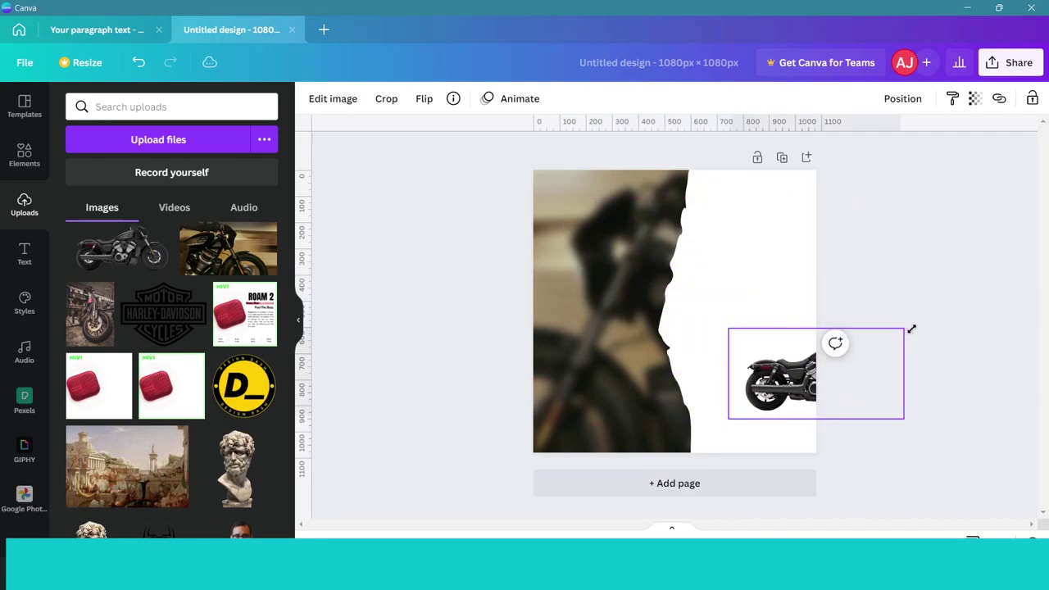
Enlarge the lower motorcycle and add a horizontally flipped, enlarged motorcycle above it.
{"action": "left_click_drag", "start_coordinate": [902, 330], "coordinate": [928, 315]}
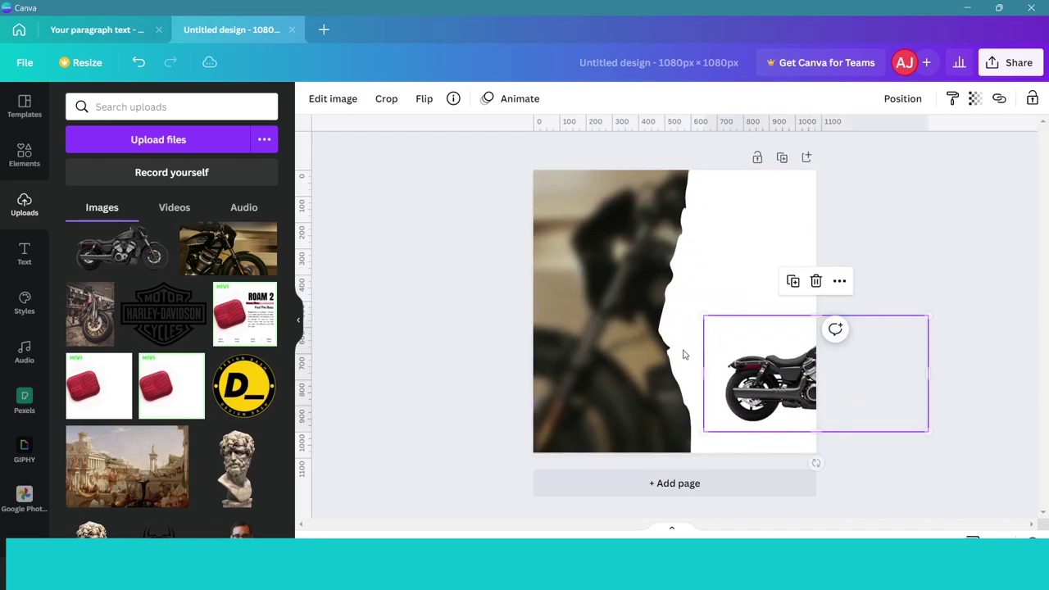
{"action": "left_click", "coordinate": [424, 353]}
{"action": "left_click", "coordinate": [119, 255]}
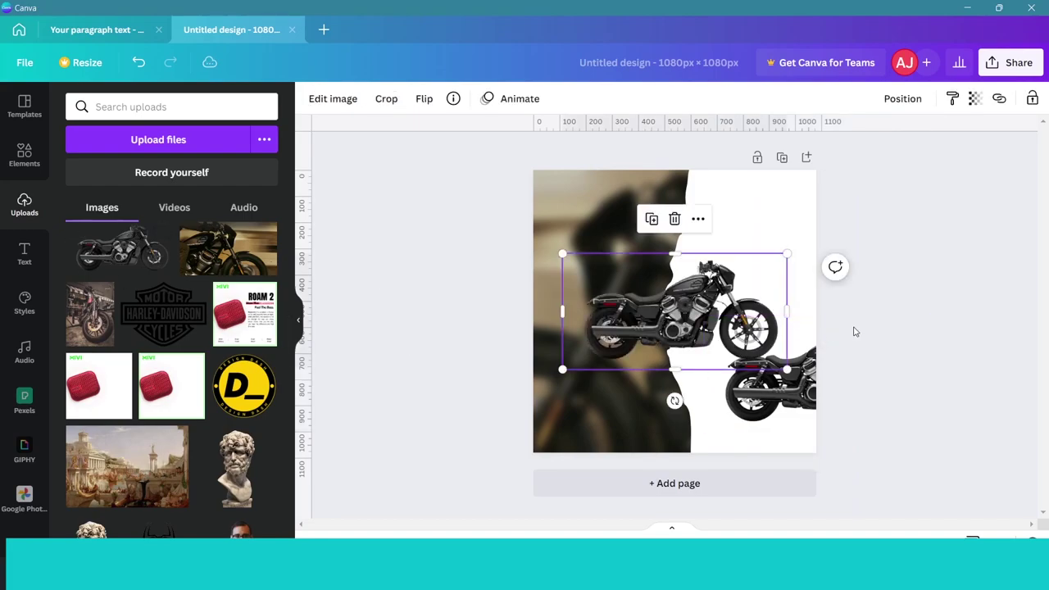
{"action": "left_click", "coordinate": [424, 100]}
{"action": "left_click", "coordinate": [447, 133]}
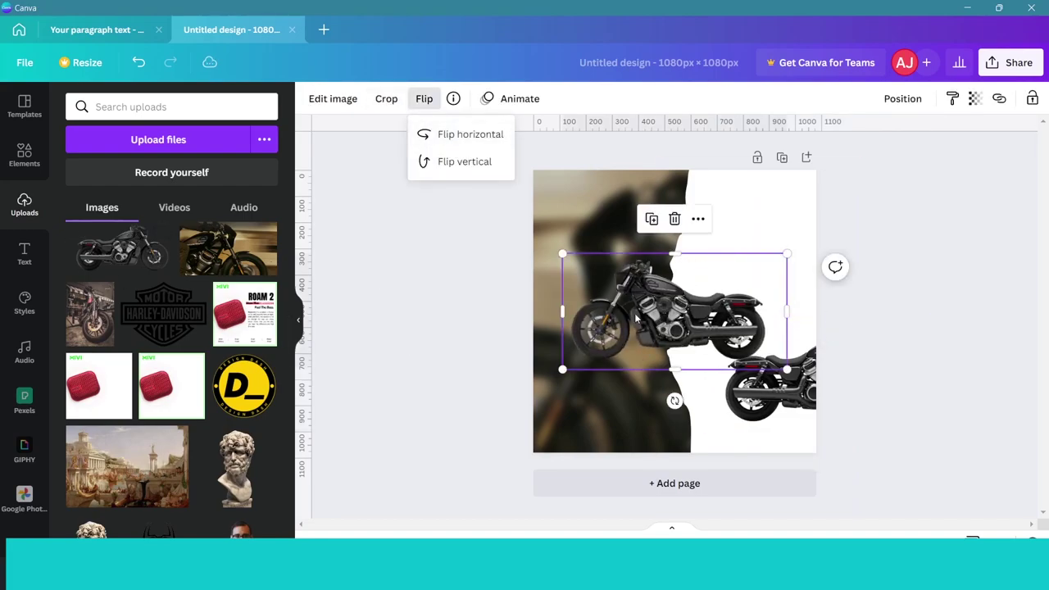
{"action": "left_click_drag", "start_coordinate": [786, 368], "coordinate": [892, 424]}
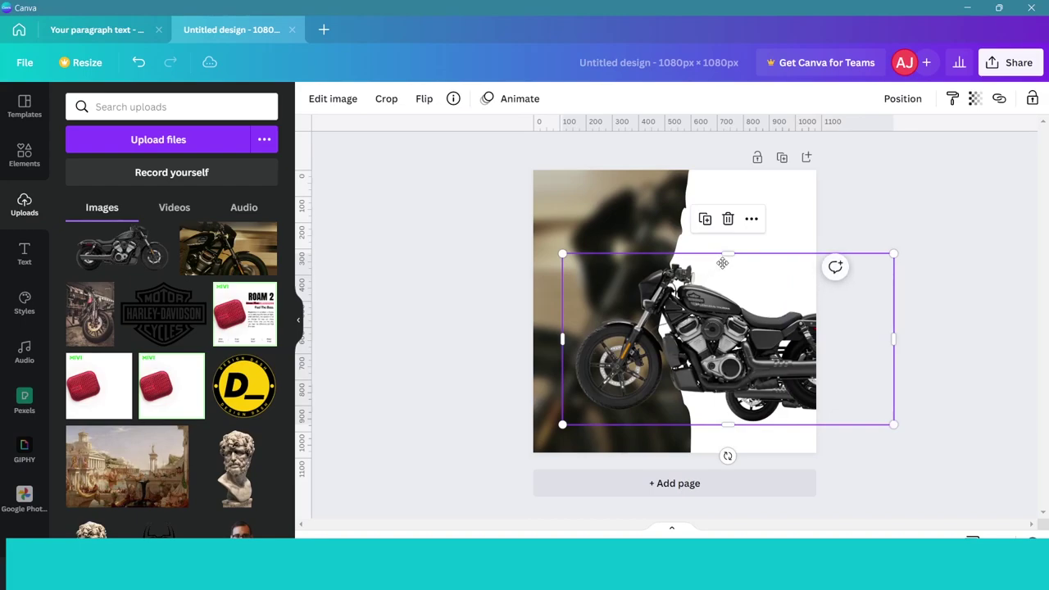
{"action": "mouse_move", "coordinate": [701, 329]}
{"action": "left_mouse_down"}
{"action": "mouse_move", "coordinate": [760, 257]}
{"action": "mouse_move", "coordinate": [806, 312]}
{"action": "left_mouse_up"}
{"action": "left_click", "coordinate": [917, 410]}
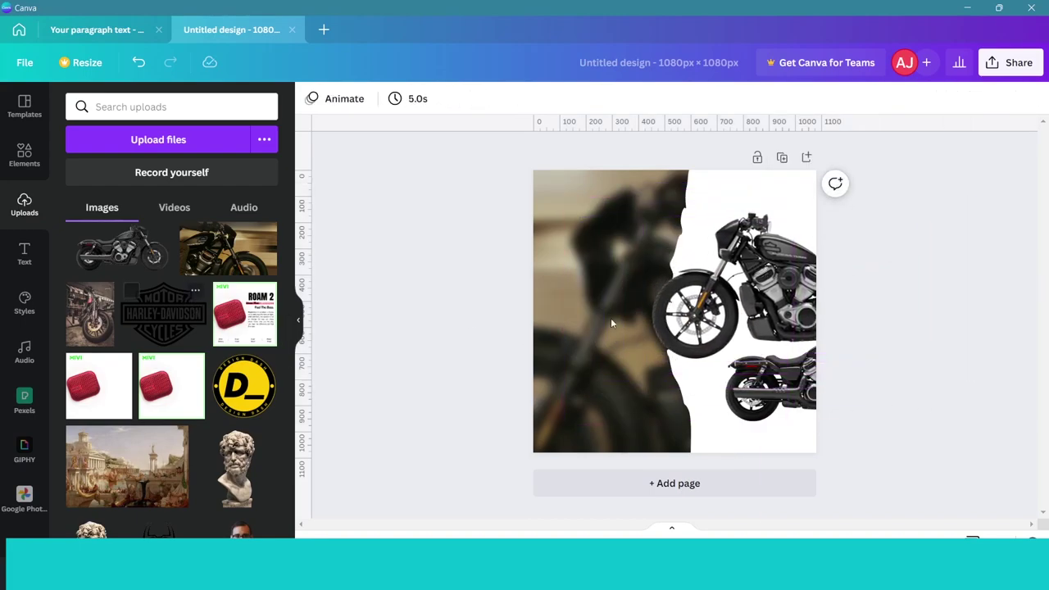
Slightly raise the brightness of the upper motorcycle.
{"action": "left_click", "coordinate": [717, 304]}
{"action": "left_click", "coordinate": [330, 100]}
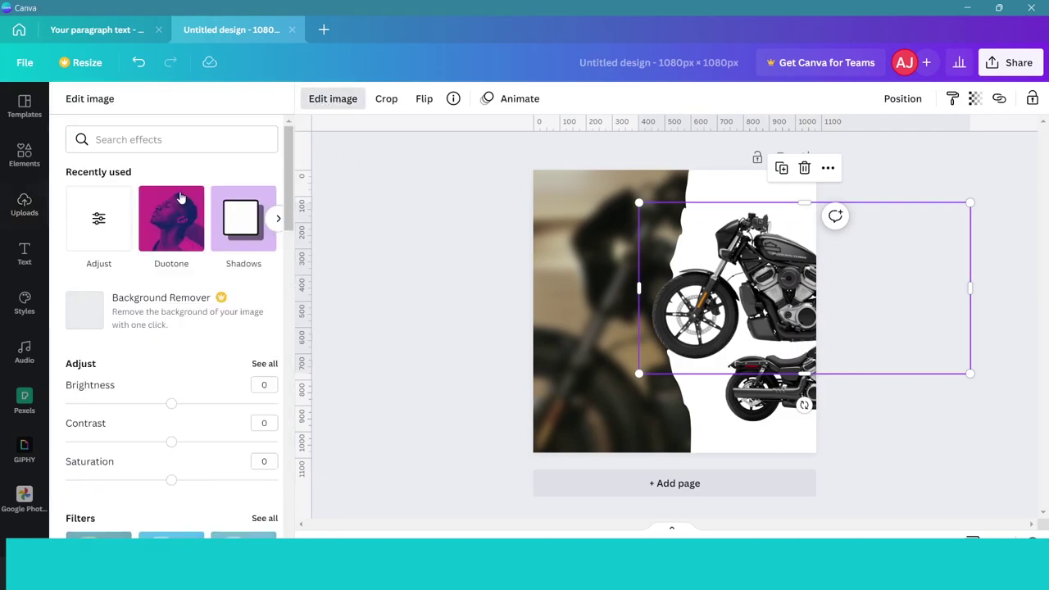
{"action": "left_click", "coordinate": [264, 364]}
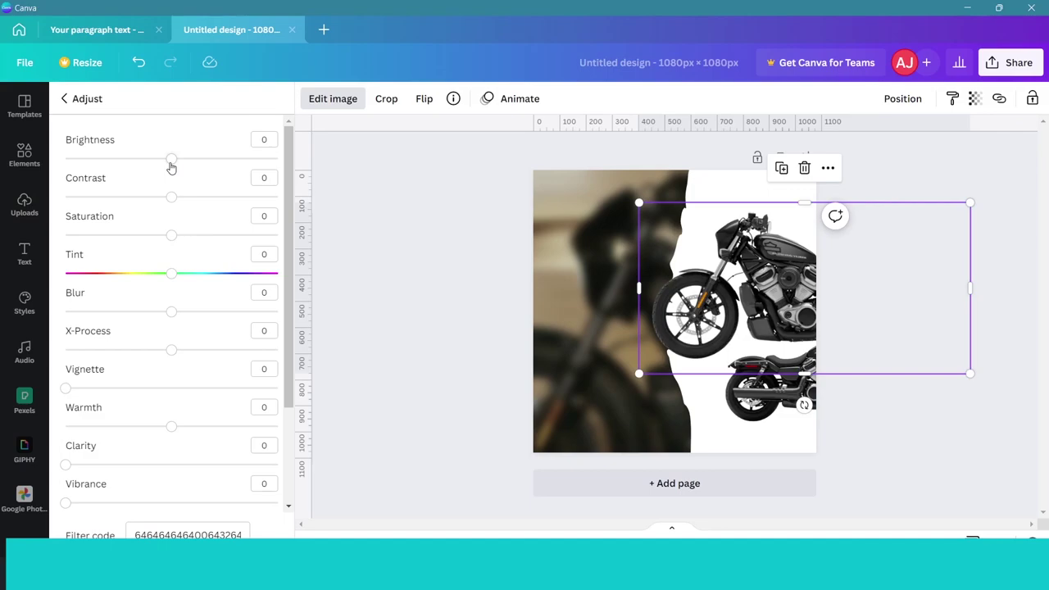
{"action": "mouse_move", "coordinate": [171, 159]}
{"action": "left_mouse_down"}
{"action": "mouse_move", "coordinate": [188, 159]}
{"action": "mouse_move", "coordinate": [181, 165]}
{"action": "left_mouse_up"}
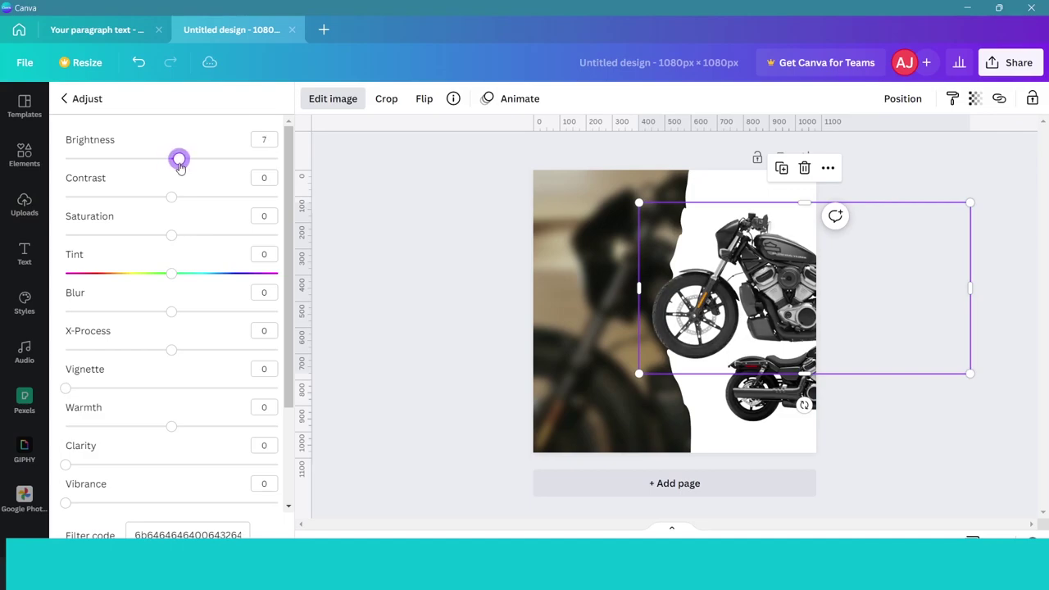
{"action": "left_click", "coordinate": [389, 206]}
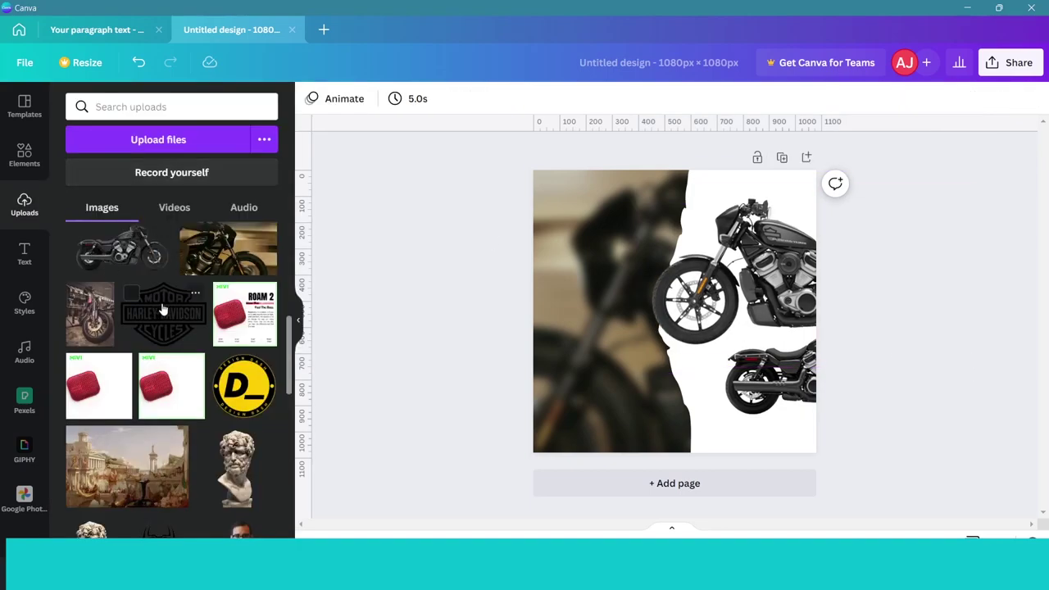
Add the Harley-Davidson logo, shrunk and moved toward the top left.
{"action": "left_click", "coordinate": [163, 309]}
{"action": "left_click_drag", "start_coordinate": [632, 306], "coordinate": [607, 272]}
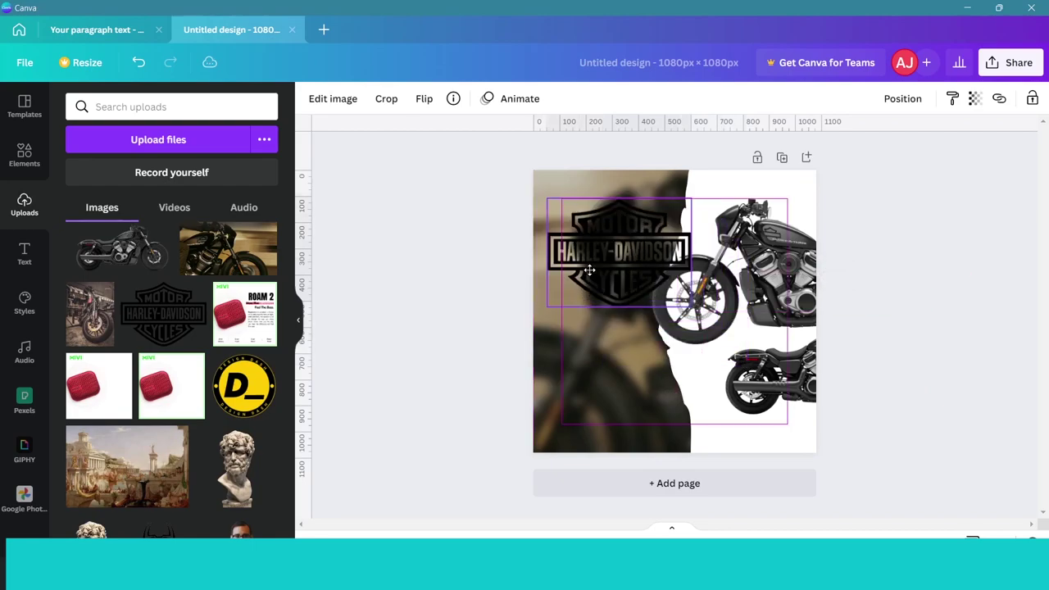
{"action": "left_click_drag", "start_coordinate": [707, 306], "coordinate": [638, 246]}
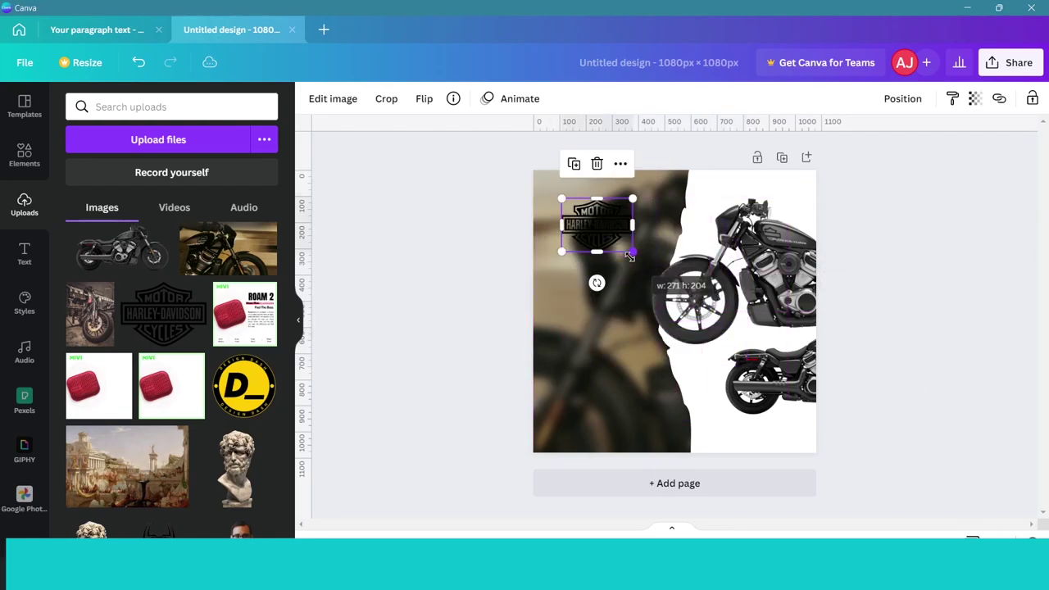
{"action": "left_click", "coordinate": [333, 99]}
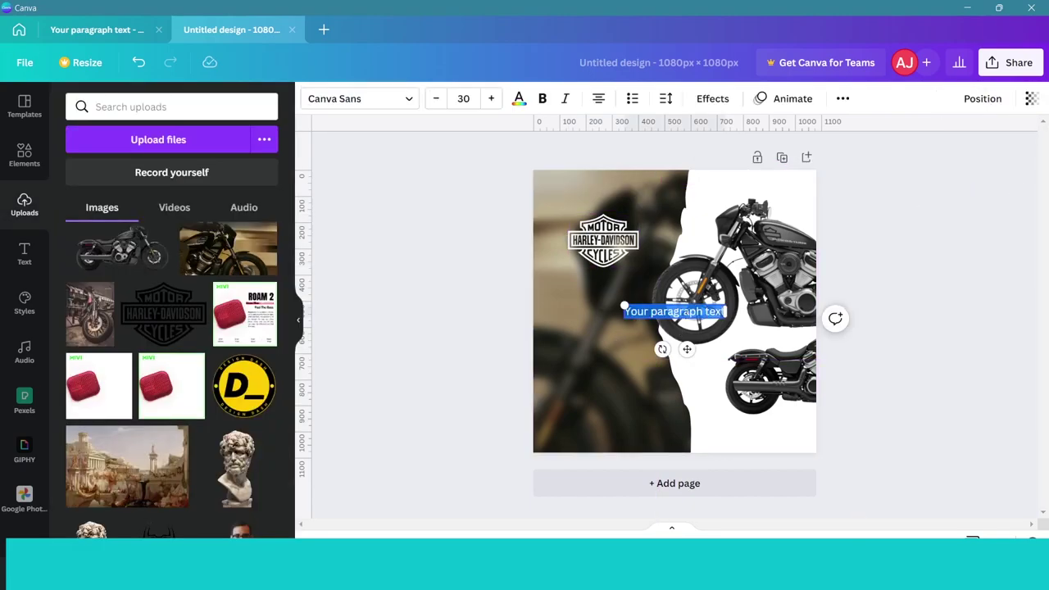
Set the text to Glacial Indifference, curve it to 84, and enlarge it around the logo.
{"action": "left_click", "coordinate": [361, 98]}
{"action": "type", "text": "gla"}
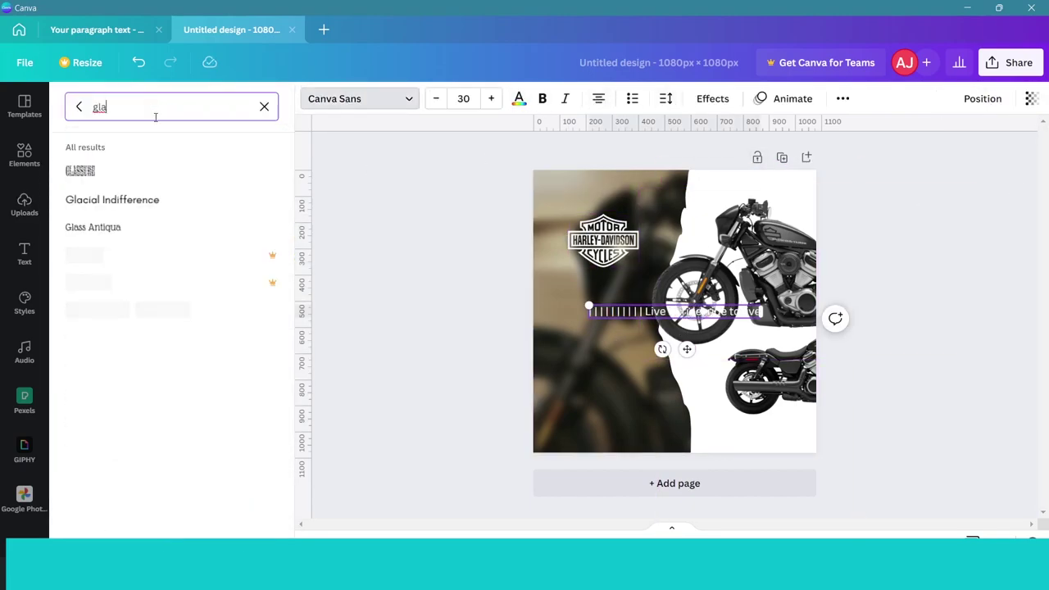
{"action": "left_click", "coordinate": [112, 200]}
{"action": "left_click", "coordinate": [712, 99]}
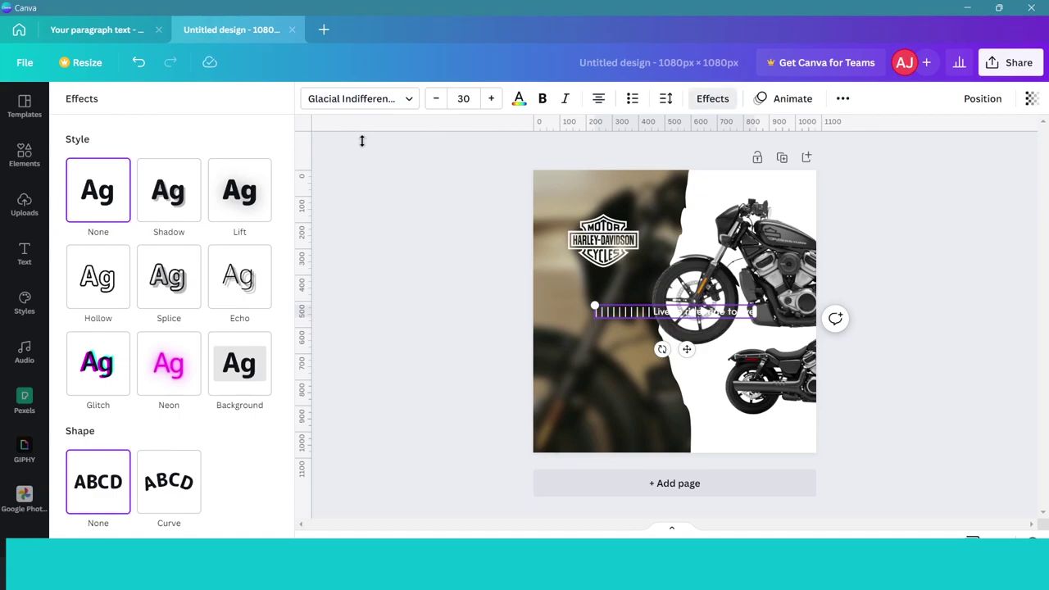
{"action": "left_click", "coordinate": [168, 490]}
{"action": "scroll", "coordinate": [257, 524], "scroll_direction": "down", "scroll_amount": 2}
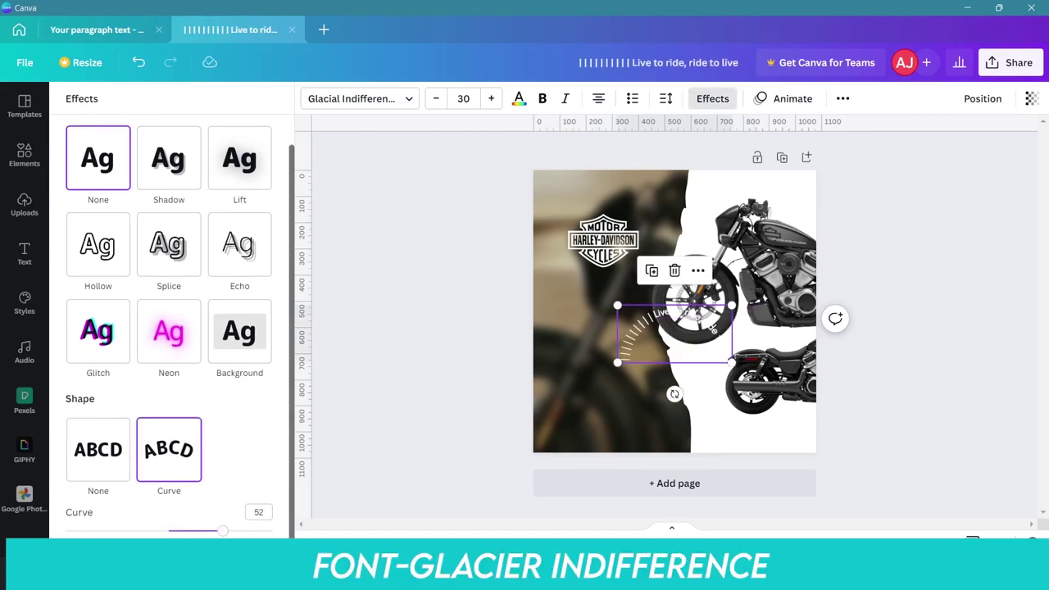
{"action": "left_click_drag", "start_coordinate": [229, 531], "coordinate": [256, 531]}
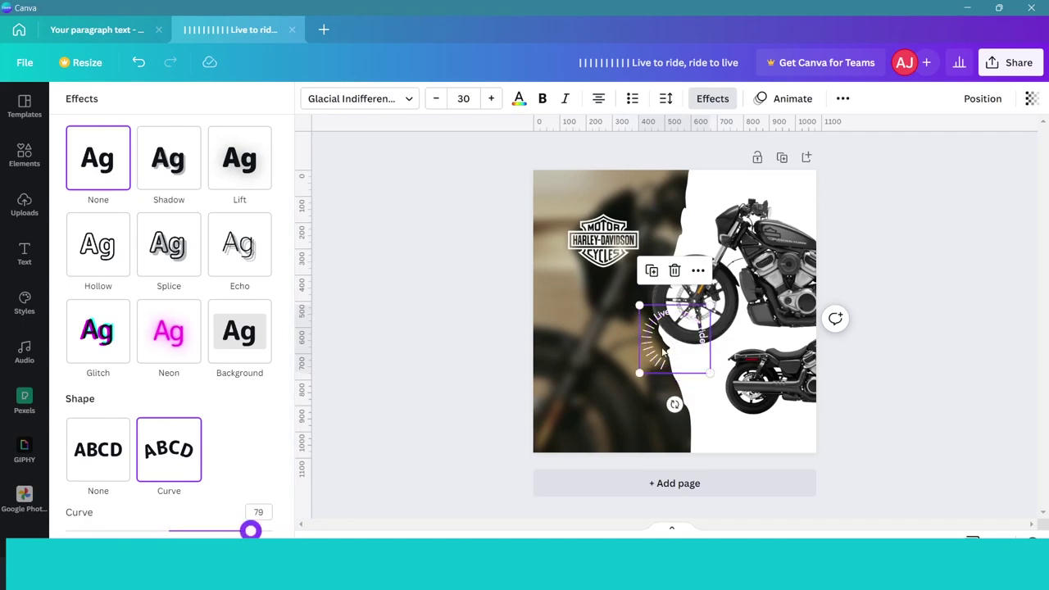
{"action": "left_click_drag", "start_coordinate": [674, 340], "coordinate": [603, 238]}
{"action": "left_click_drag", "start_coordinate": [637, 272], "coordinate": [658, 296]}
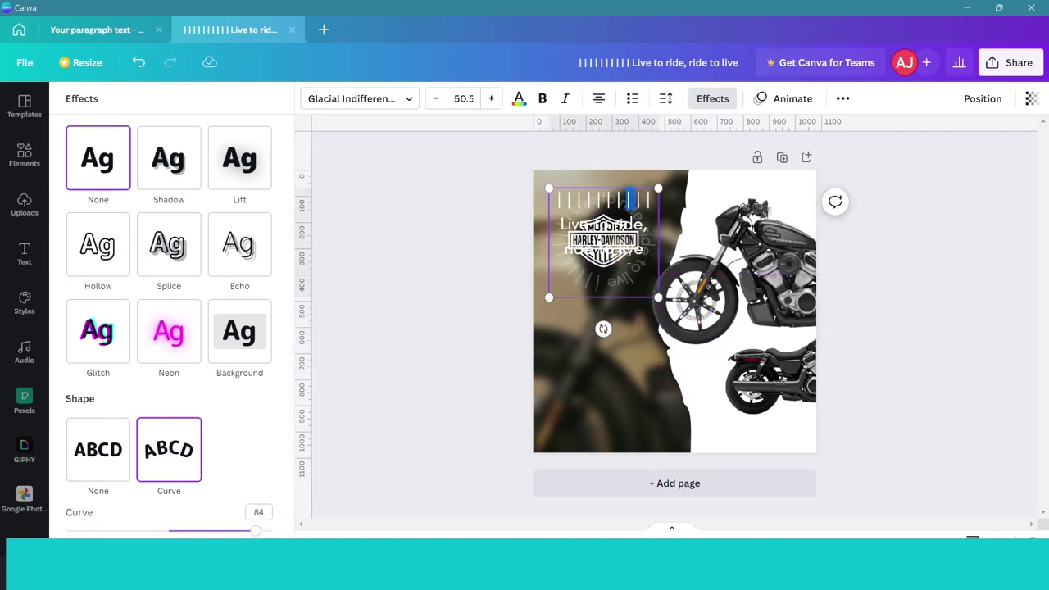
Make the curved 'Live to ride, ride to live' text uppercase and bold.
{"action": "key", "text": "ctrl+a"}
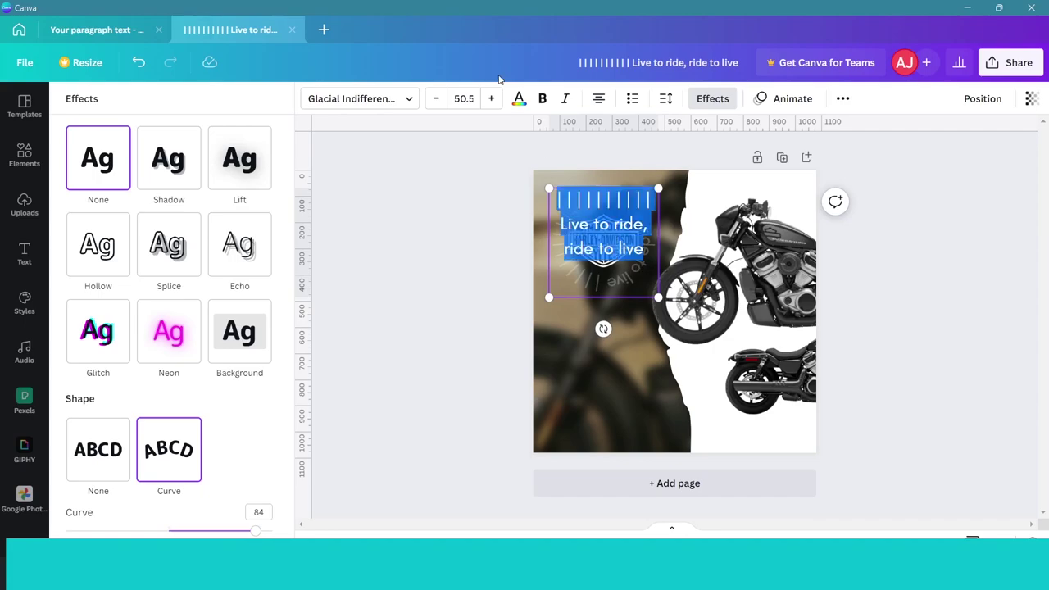
{"action": "left_click", "coordinate": [843, 98]}
{"action": "left_click", "coordinate": [748, 131]}
{"action": "left_click", "coordinate": [541, 98]}
{"action": "left_click", "coordinate": [517, 251]}
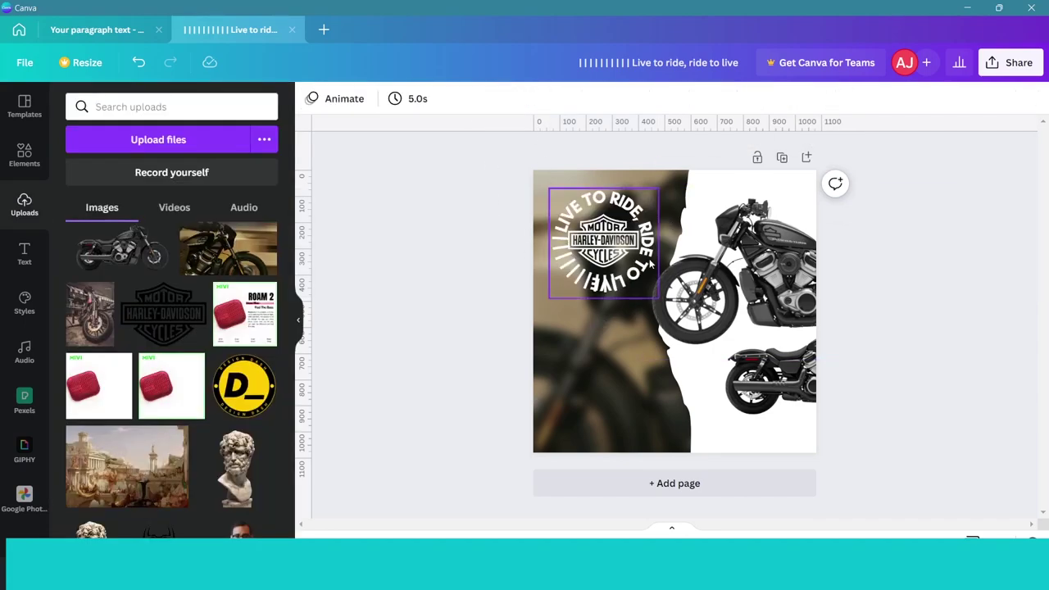
Type the 'NIGHTSTER' heading below the logo ring.
{"action": "left_click", "coordinate": [604, 213]}
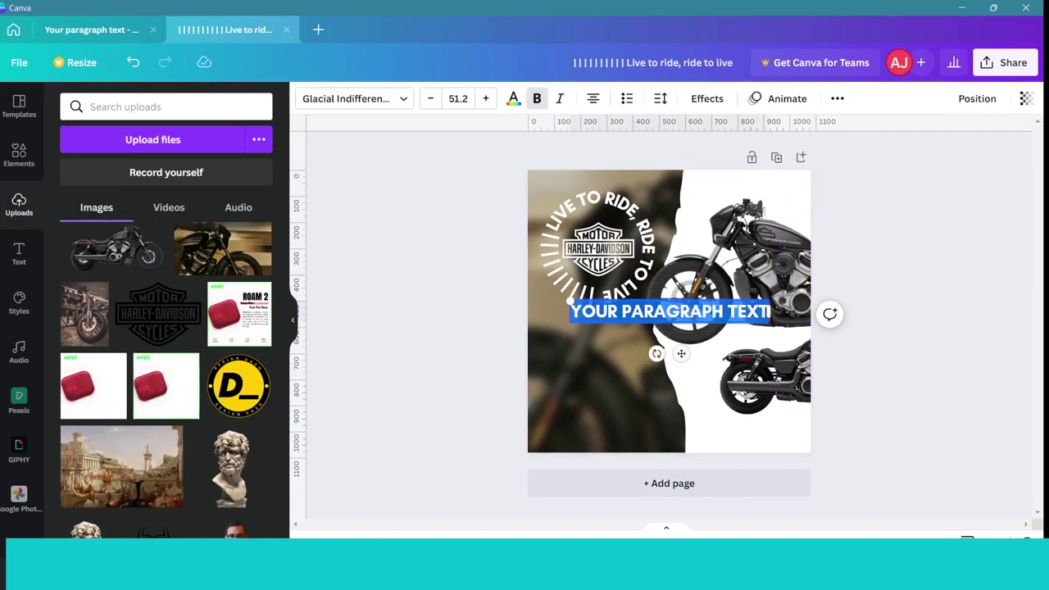
{"action": "key", "text": "Caps_Lock"}
{"action": "key", "text": "BackSpace"}
{"action": "type", "text": "NIGHTSTER"}
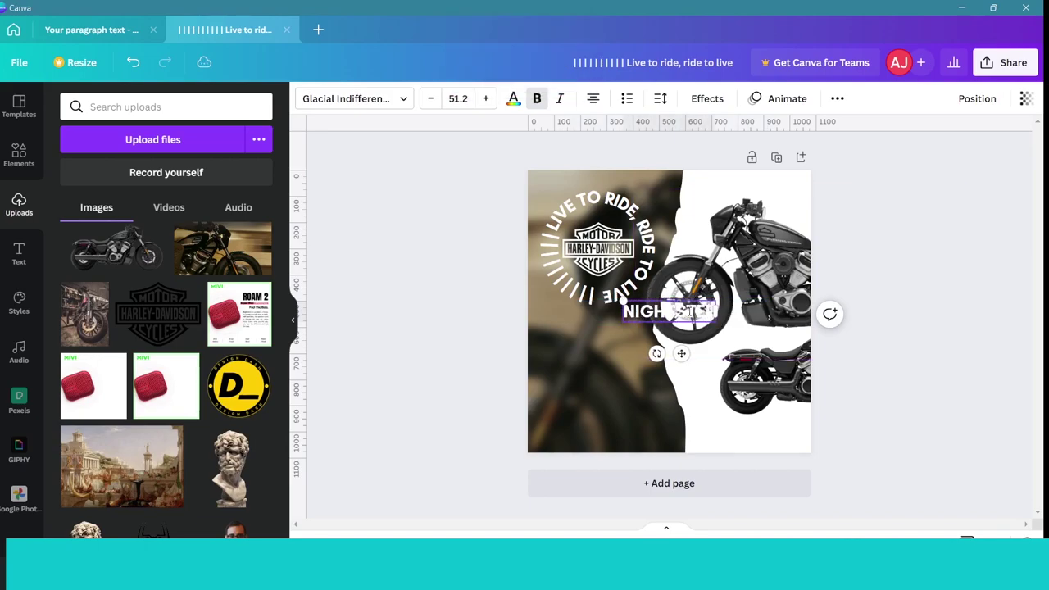
{"action": "mouse_move", "coordinate": [923, 310]}
{"action": "left_mouse_down"}
{"action": "mouse_move", "coordinate": [729, 370]}
{"action": "mouse_move", "coordinate": [602, 388]}
{"action": "left_mouse_up"}
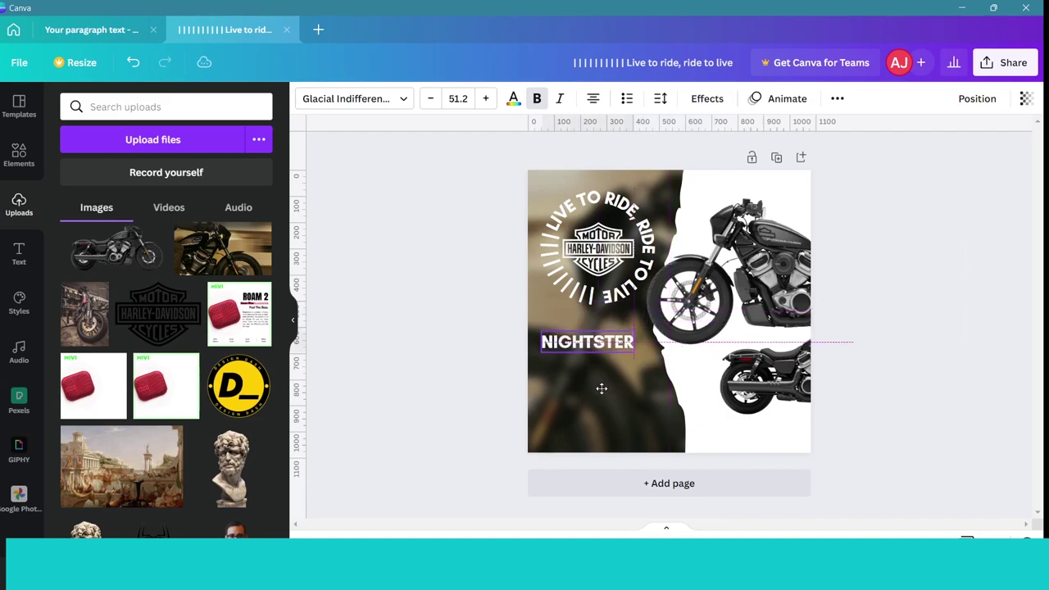
{"action": "left_click", "coordinate": [631, 393]}
Move the thin line element just below NIGHTSTER as an underline.
{"action": "left_click", "coordinate": [648, 312]}
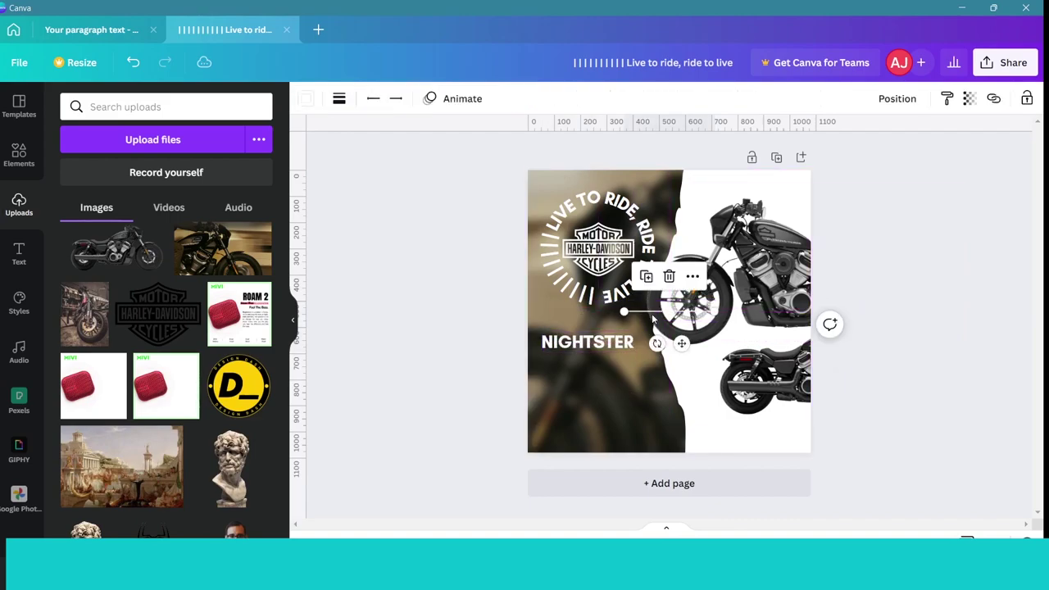
{"action": "left_click_drag", "start_coordinate": [683, 343], "coordinate": [623, 403]}
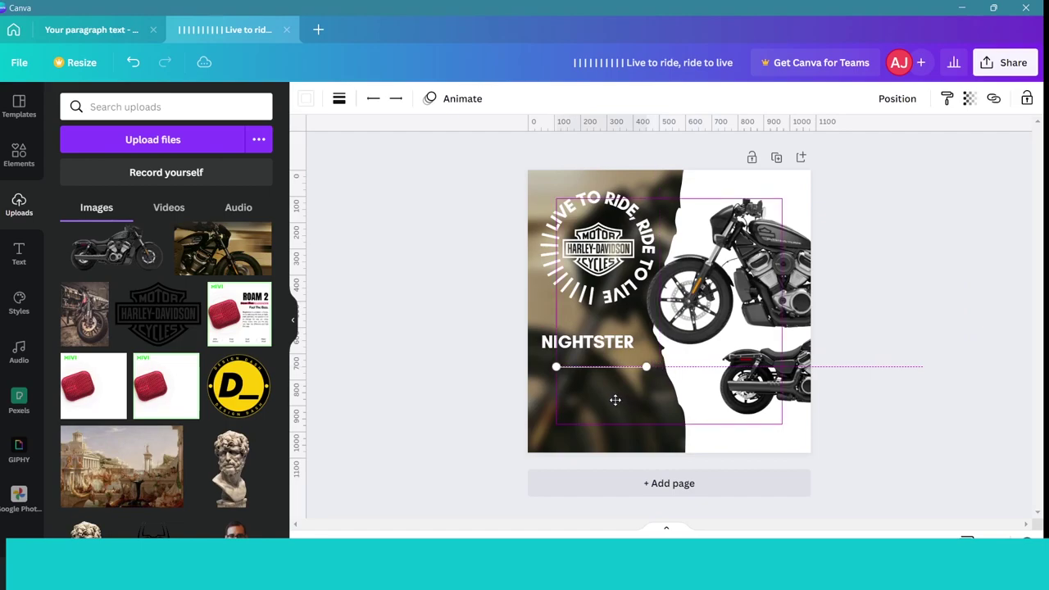
{"action": "left_click_drag", "start_coordinate": [605, 391], "coordinate": [605, 391]}
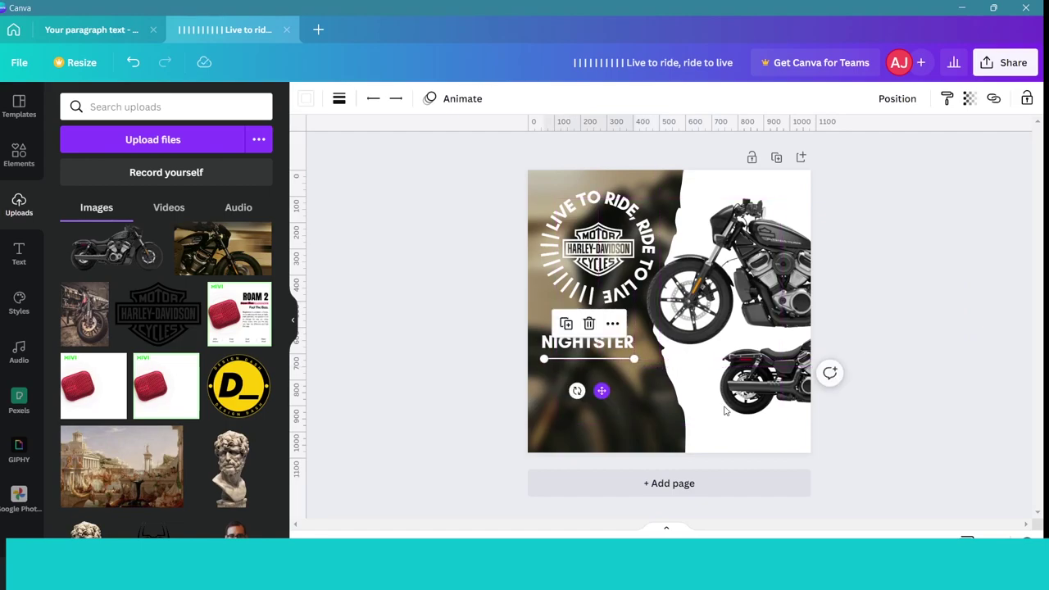
{"action": "left_click", "coordinate": [930, 424]}
Paste the description paragraph in a new text box, set in Bernier as a narrow column.
{"action": "key", "text": "t"}
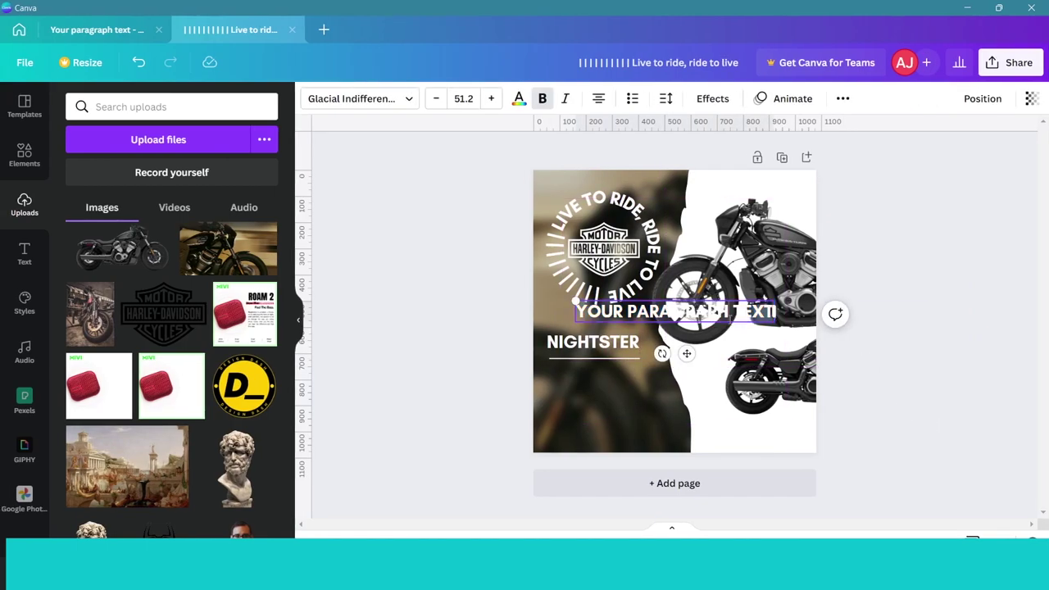
{"action": "key", "text": "ctrl+a"}
{"action": "key", "text": "ctrl+v"}
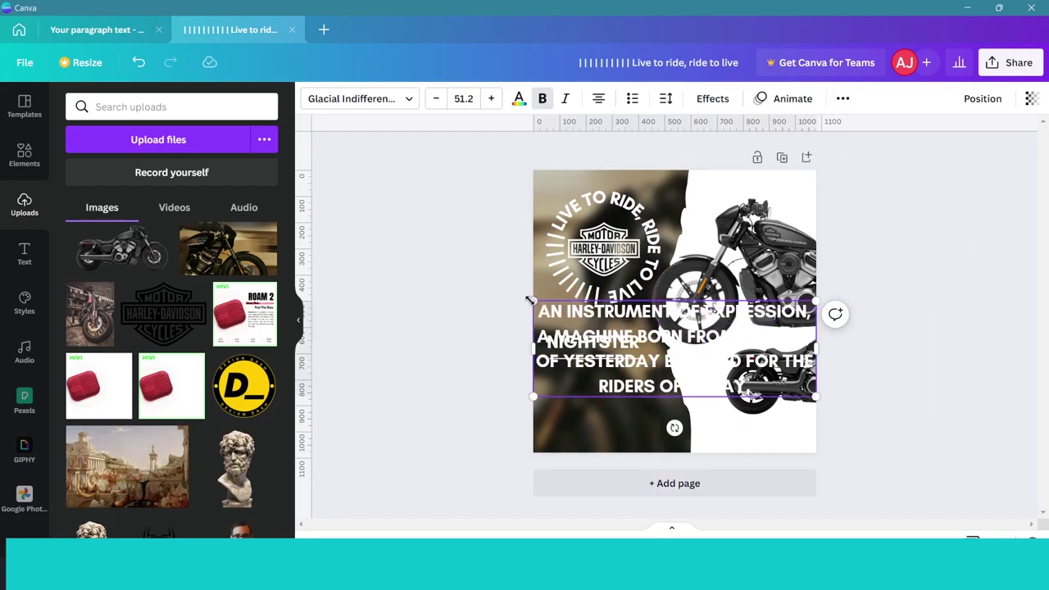
{"action": "left_click_drag", "start_coordinate": [531, 302], "coordinate": [594, 322]}
{"action": "left_click", "coordinate": [352, 98]}
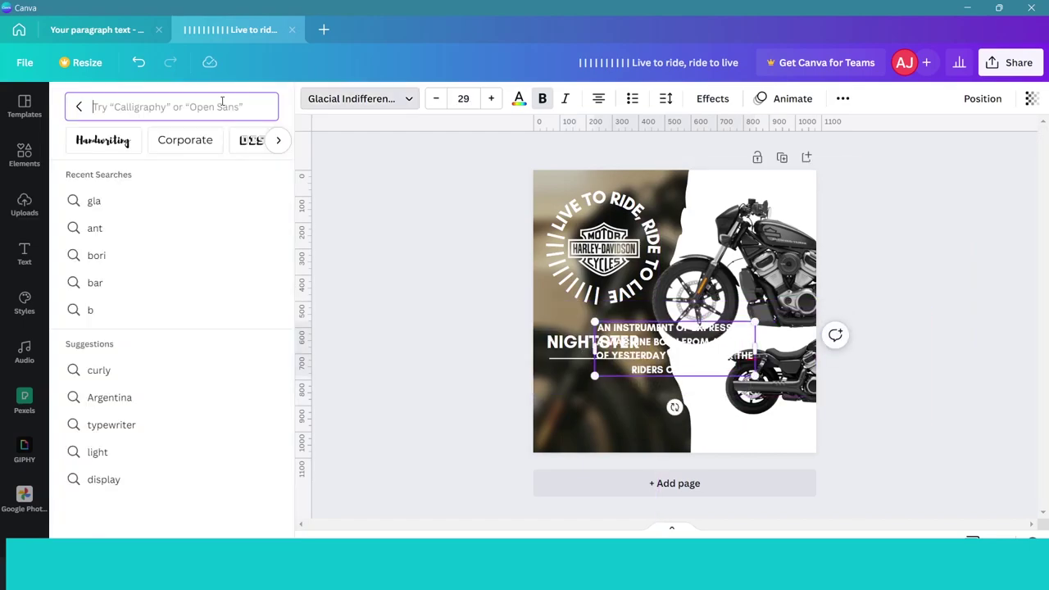
{"action": "type", "text": "ber"}
{"action": "left_click", "coordinate": [164, 170]}
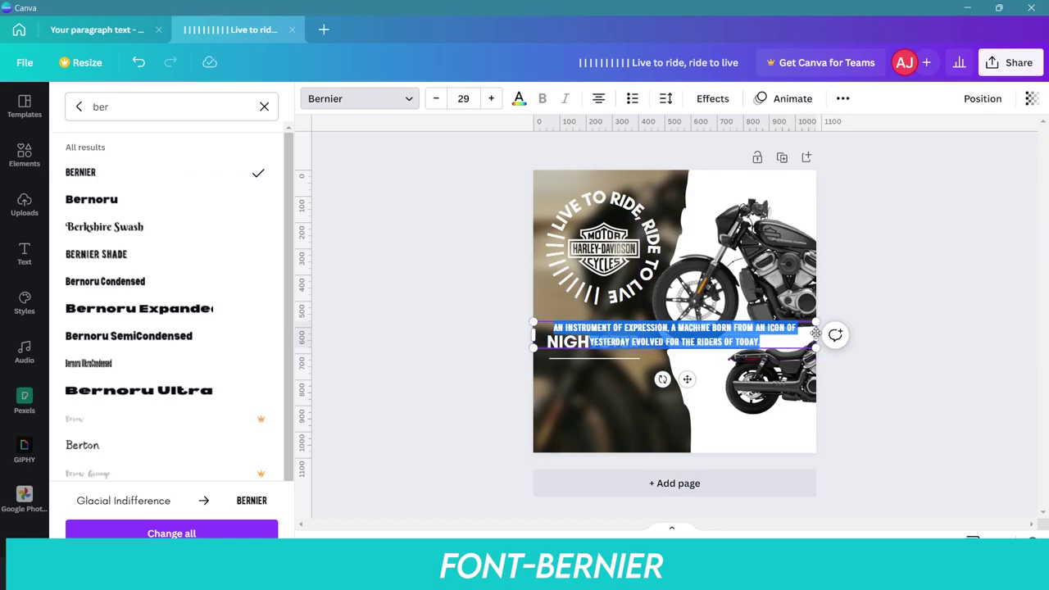
{"action": "left_click_drag", "start_coordinate": [815, 334], "coordinate": [651, 336]}
Restyle the NIGHTSTER heading in the Bernoru font.
{"action": "left_click", "coordinate": [598, 98]}
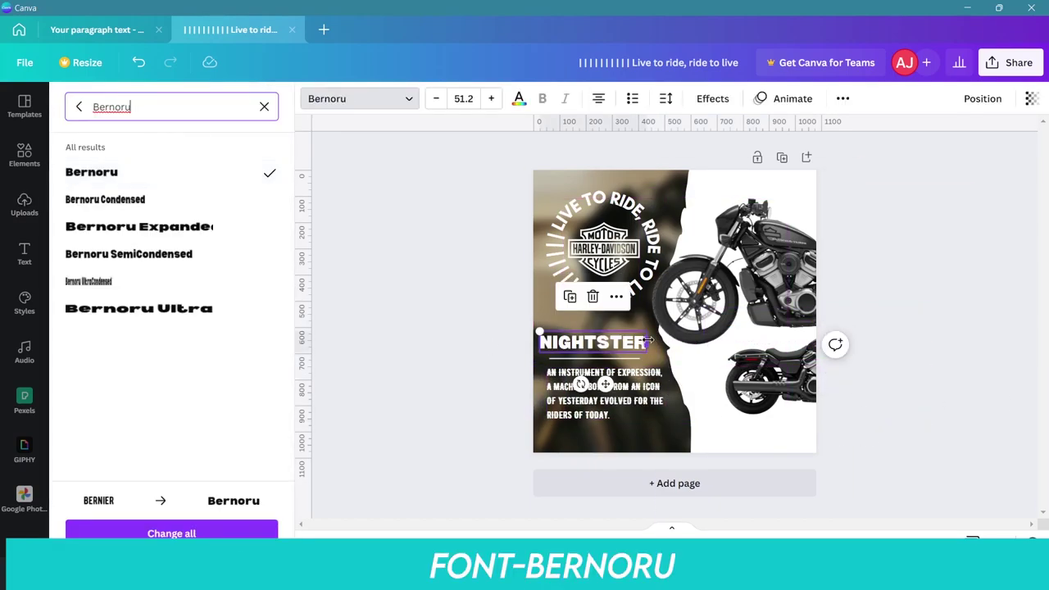
{"action": "left_click", "coordinate": [574, 385]}
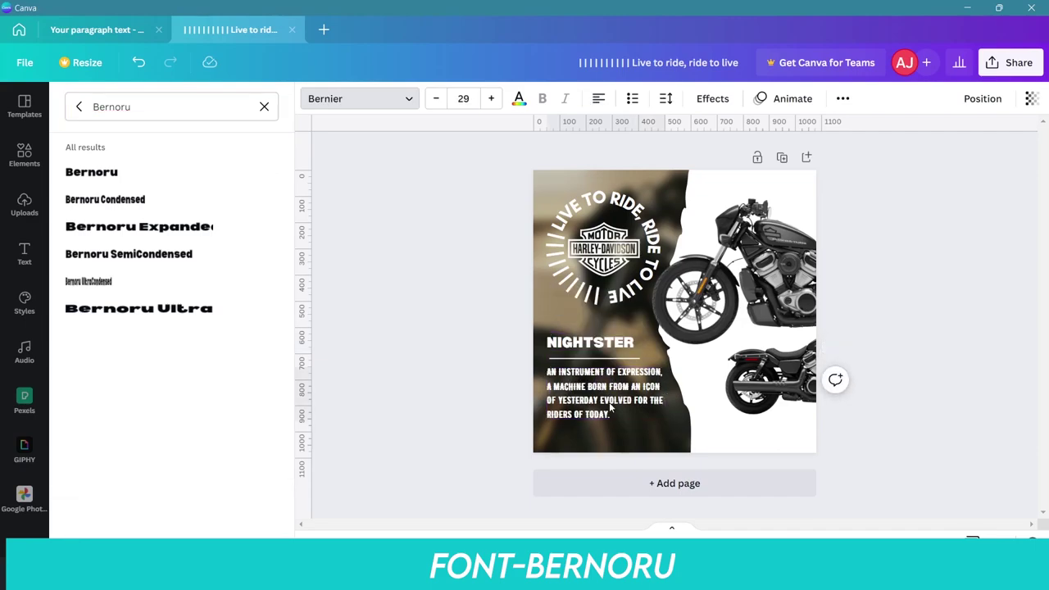
{"action": "left_click", "coordinate": [565, 350]}
{"action": "left_click", "coordinate": [565, 350]}
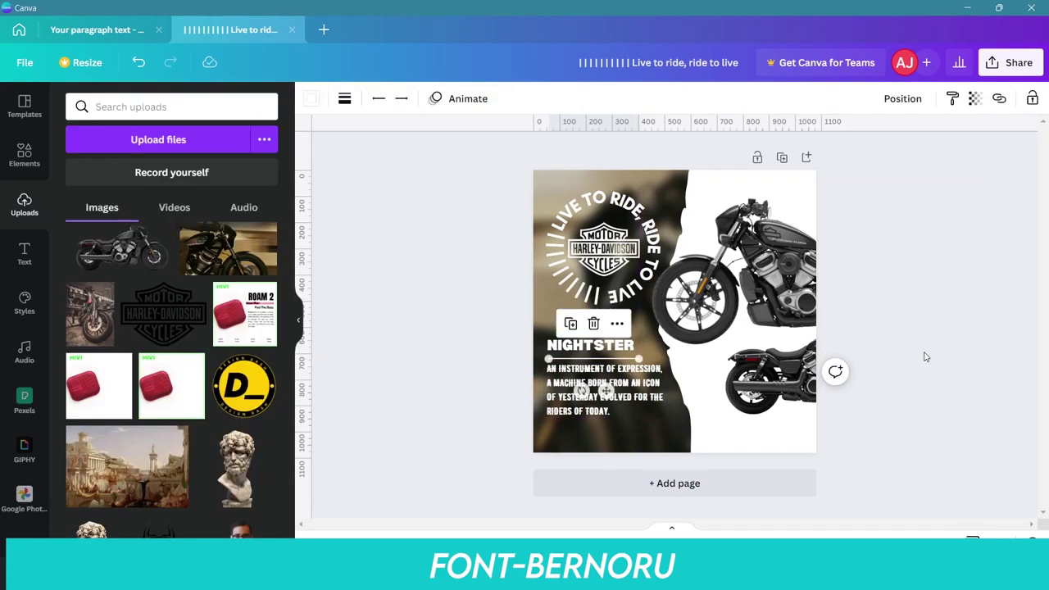
Color the NIGHTSTER heading bright orange (#FF7117), then check the underline's transparency.
{"action": "left_click", "coordinate": [513, 109]}
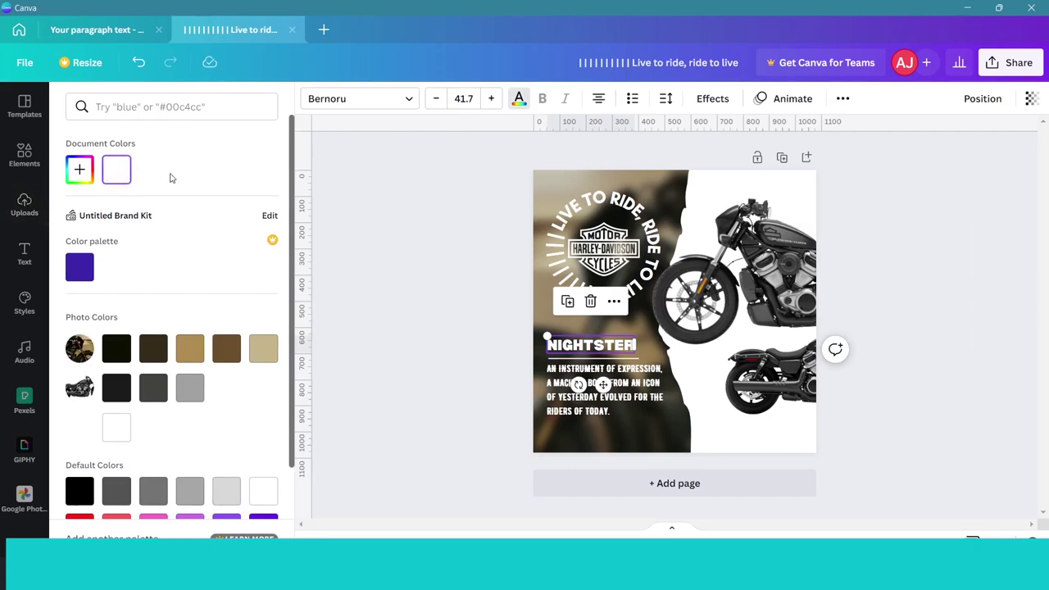
{"action": "scroll", "coordinate": [142, 286], "scroll_direction": "down", "scroll_amount": 1}
{"action": "scroll", "coordinate": [142, 286], "scroll_direction": "down", "scroll_amount": 2}
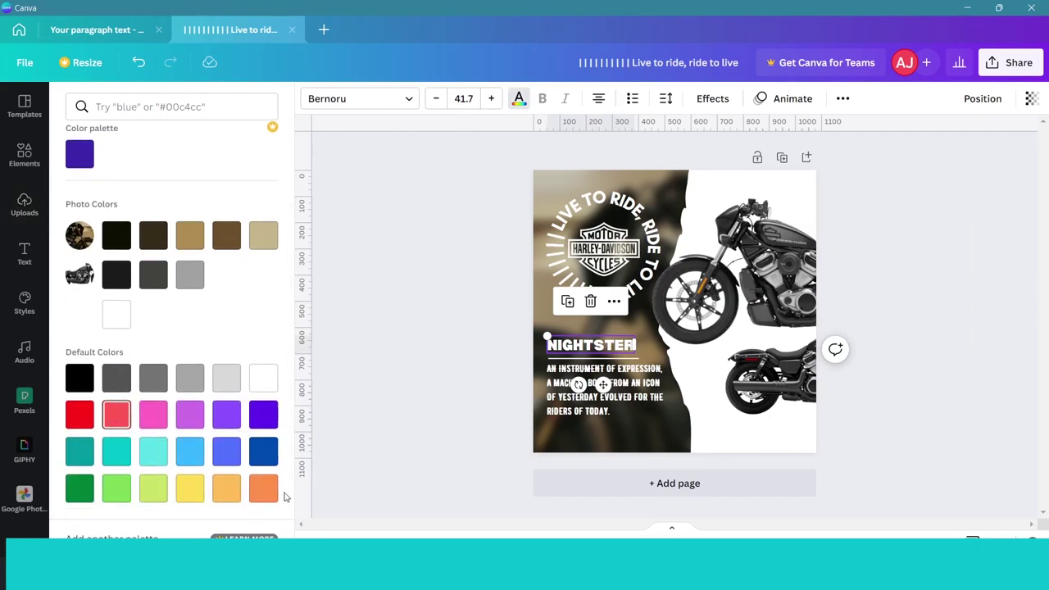
{"action": "left_click", "coordinate": [111, 420]}
{"action": "scroll", "coordinate": [94, 171], "scroll_direction": "up", "scroll_amount": 2}
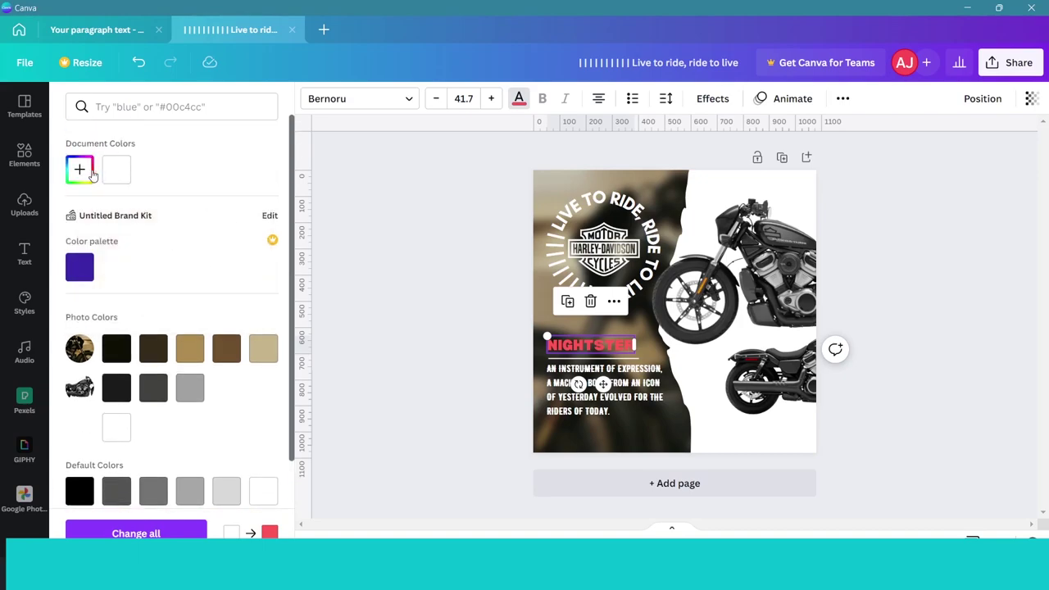
{"action": "left_click", "coordinate": [93, 174]}
{"action": "left_click", "coordinate": [95, 286]}
{"action": "left_click_drag", "start_coordinate": [194, 205], "coordinate": [265, 196]}
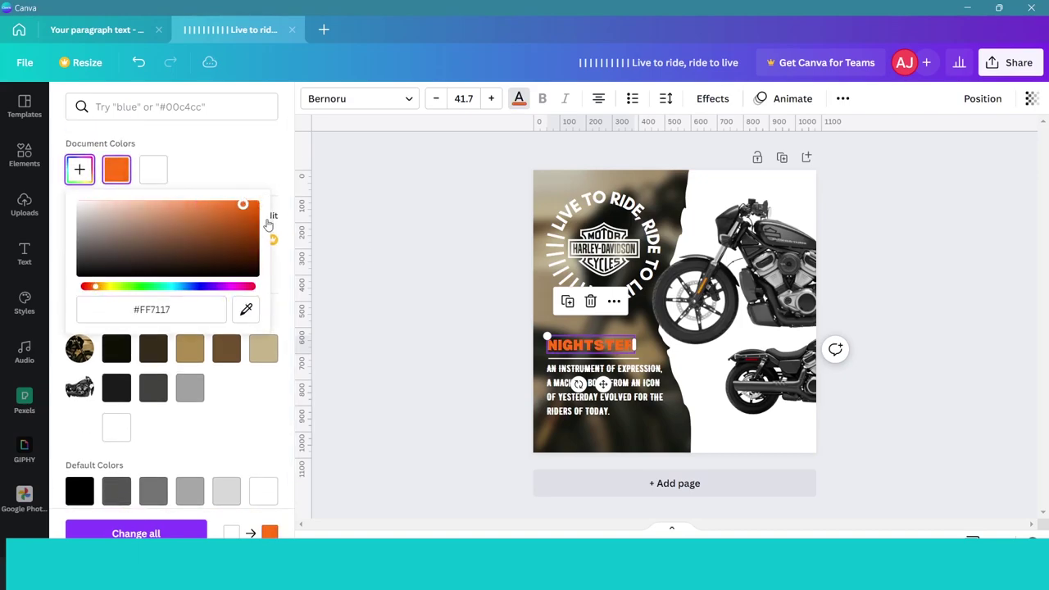
{"action": "left_click", "coordinate": [590, 359]}
{"action": "left_click", "coordinate": [973, 98]}
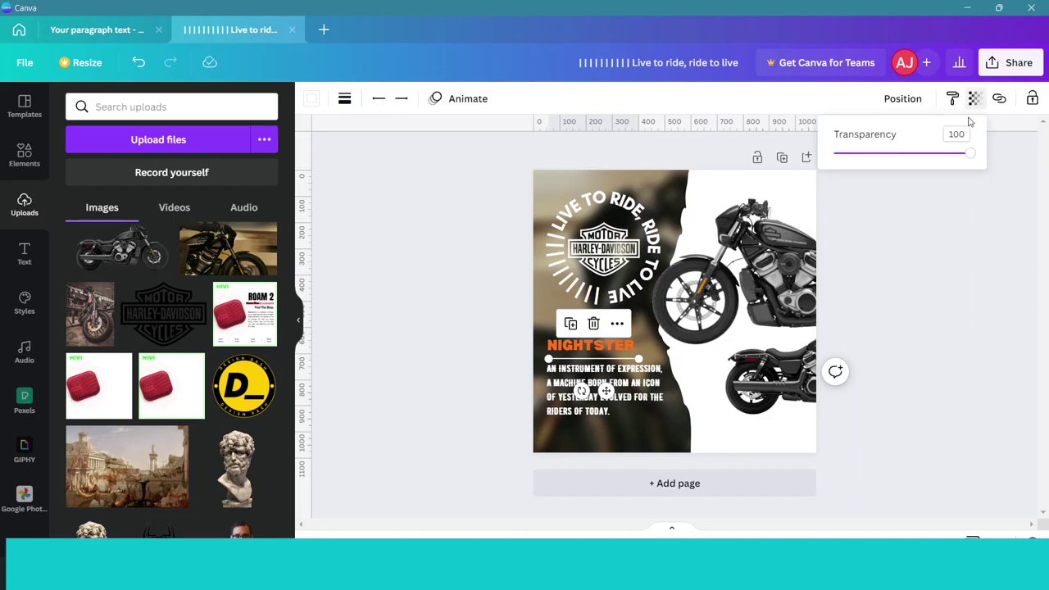
Add a square shape stretched into an orange bar along the bottom edge.
{"action": "key", "text": "r"}
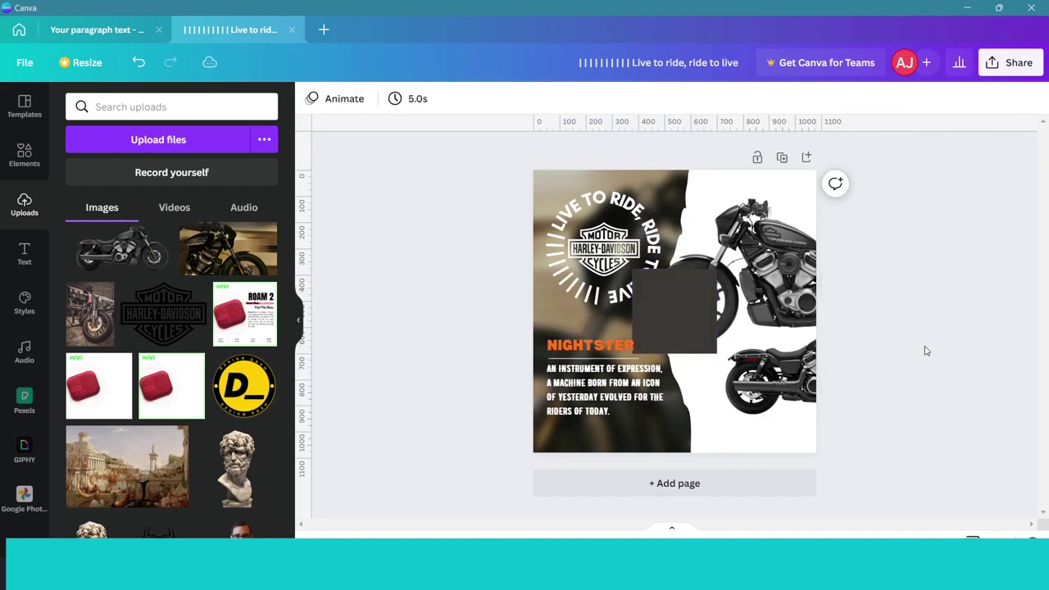
{"action": "mouse_move", "coordinate": [701, 324]}
{"action": "left_mouse_down"}
{"action": "mouse_move", "coordinate": [577, 492]}
{"action": "mouse_move", "coordinate": [879, 467]}
{"action": "left_mouse_up"}
{"action": "left_click", "coordinate": [977, 407]}
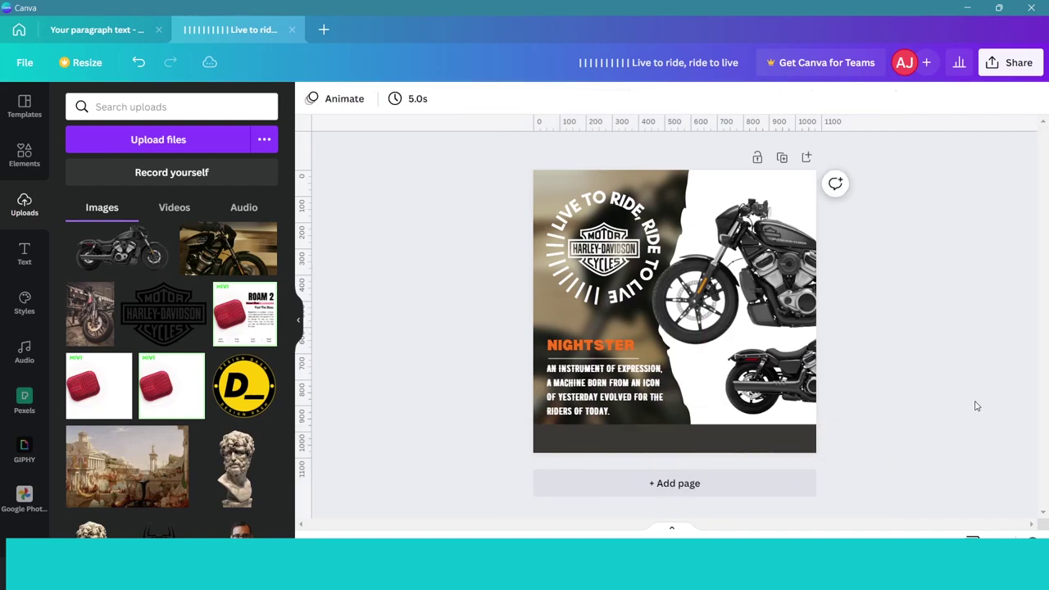
{"action": "left_click", "coordinate": [741, 450]}
{"action": "left_click", "coordinate": [383, 98]}
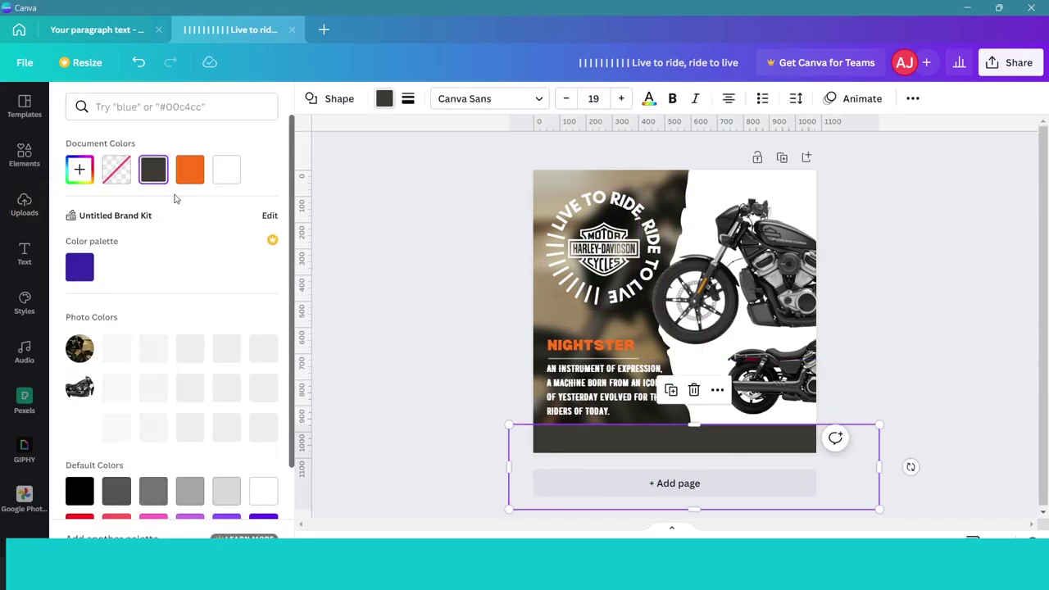
{"action": "left_click", "coordinate": [187, 166]}
Search the Elements library for 'instagram' icons.
{"action": "left_click", "coordinate": [25, 154]}
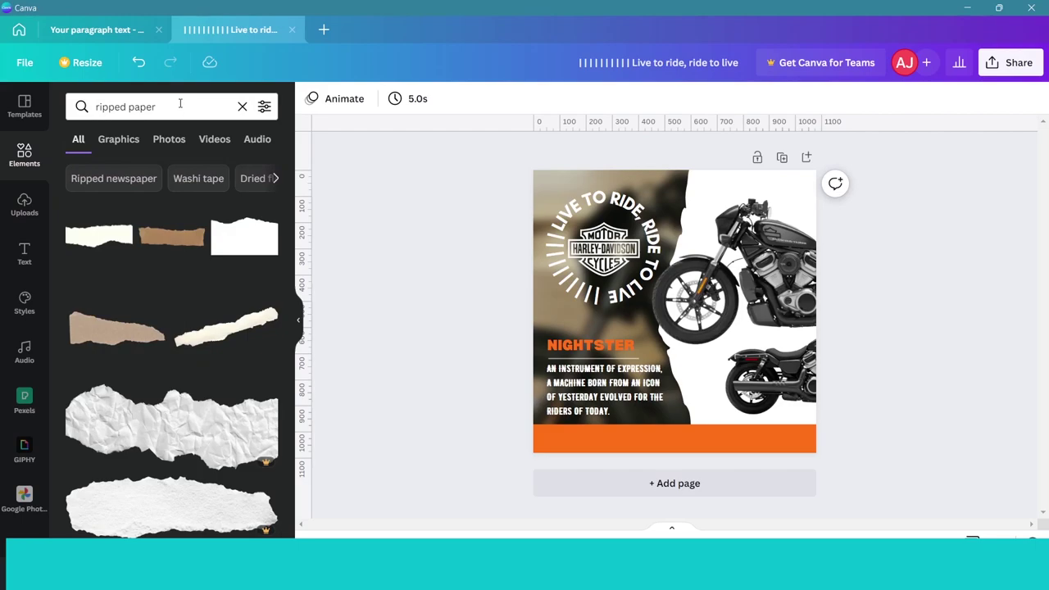
{"action": "left_click", "coordinate": [180, 106]}
{"action": "key", "text": "BackSpace"}
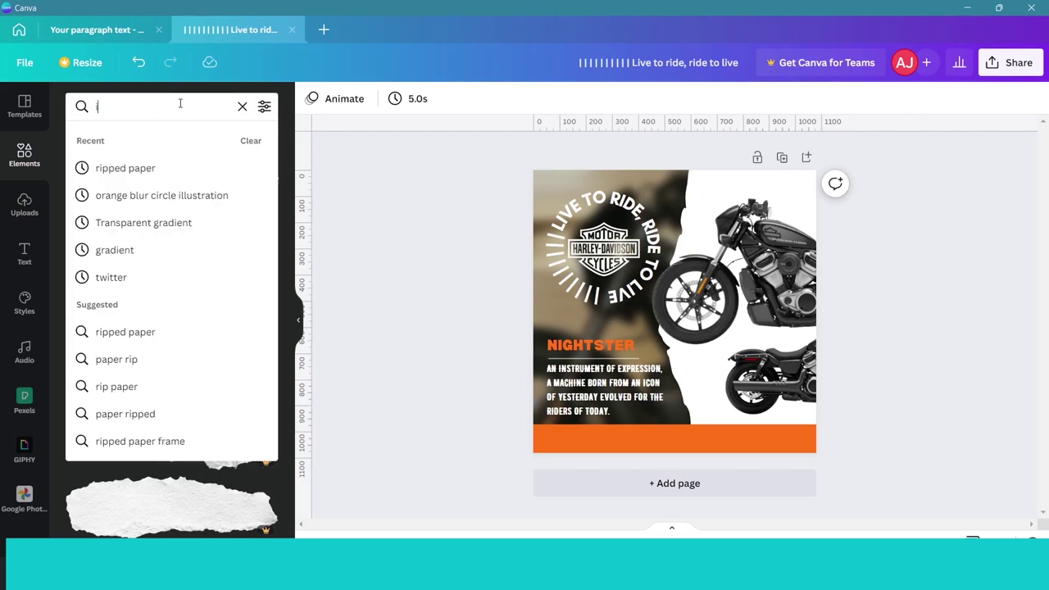
{"action": "type", "text": "instagram"}
{"action": "key", "text": "Return"}
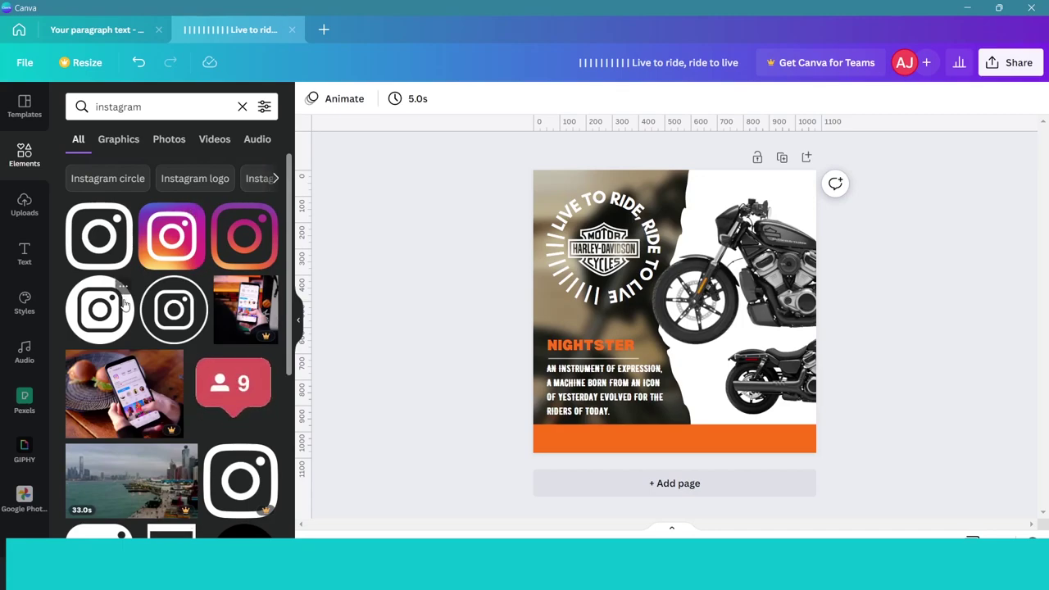
Add Instagram and Twitter icons, shrunk into the orange footer bar.
{"action": "left_click", "coordinate": [124, 305]}
{"action": "left_click_drag", "start_coordinate": [733, 253], "coordinate": [660, 329]}
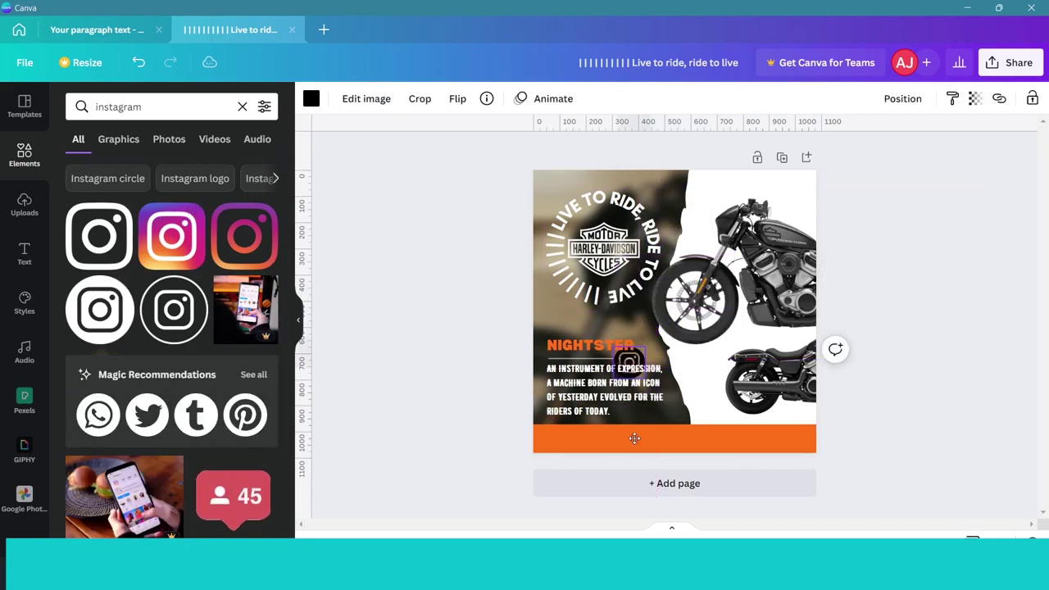
{"action": "left_click_drag", "start_coordinate": [634, 439], "coordinate": [564, 437]}
{"action": "double_click", "coordinate": [180, 106]}
{"action": "type", "text": "twitter"}
{"action": "key", "text": "Return"}
{"action": "left_click", "coordinate": [244, 236]}
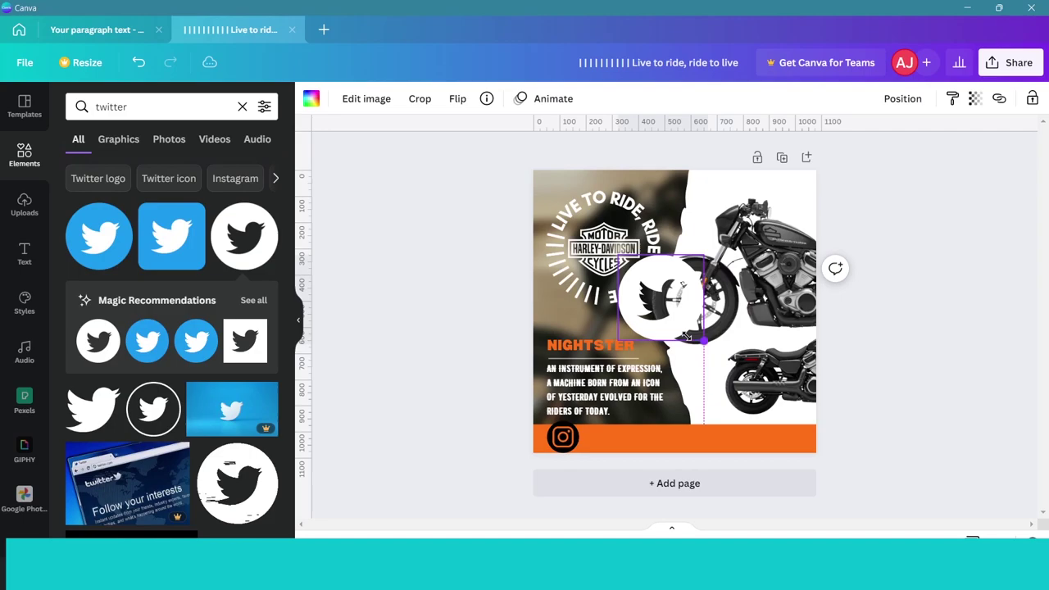
{"action": "mouse_move", "coordinate": [686, 336]}
{"action": "left_mouse_down"}
{"action": "mouse_move", "coordinate": [647, 307]}
{"action": "mouse_move", "coordinate": [604, 437]}
{"action": "left_mouse_up"}
Add Facebook and YouTube icons to the footer bar, making the YouTube icon white.
{"action": "double_click", "coordinate": [111, 107]}
{"action": "type", "text": "facebok"}
{"action": "key", "text": "Return"}
{"action": "left_click", "coordinate": [91, 471]}
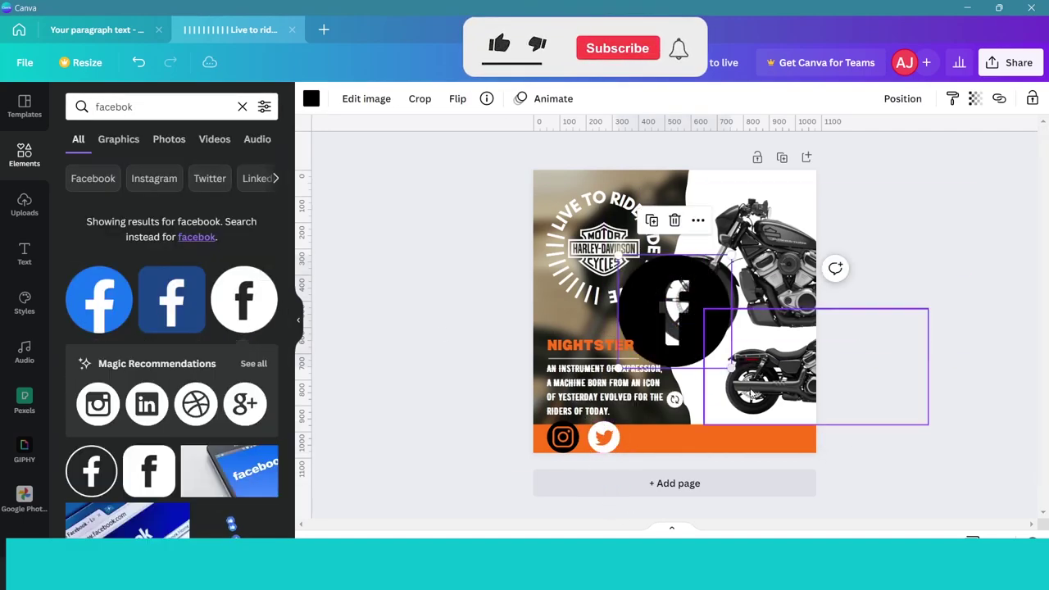
{"action": "mouse_move", "coordinate": [750, 395]}
{"action": "left_mouse_down"}
{"action": "mouse_move", "coordinate": [648, 289]}
{"action": "mouse_move", "coordinate": [647, 435]}
{"action": "left_mouse_up"}
{"action": "double_click", "coordinate": [114, 106]}
{"action": "type", "text": "youtube"}
{"action": "key", "text": "Return"}
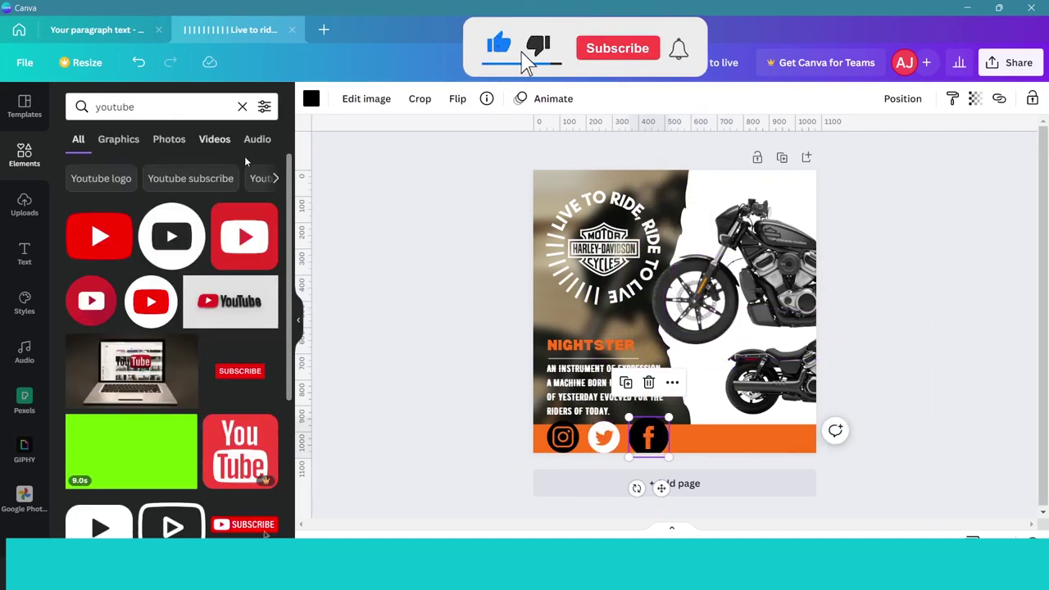
{"action": "left_click", "coordinate": [171, 236]}
{"action": "left_click_drag", "start_coordinate": [646, 286], "coordinate": [645, 437]}
{"action": "left_click", "coordinate": [311, 98]}
{"action": "left_click", "coordinate": [187, 169]}
{"action": "left_click", "coordinate": [971, 362]}
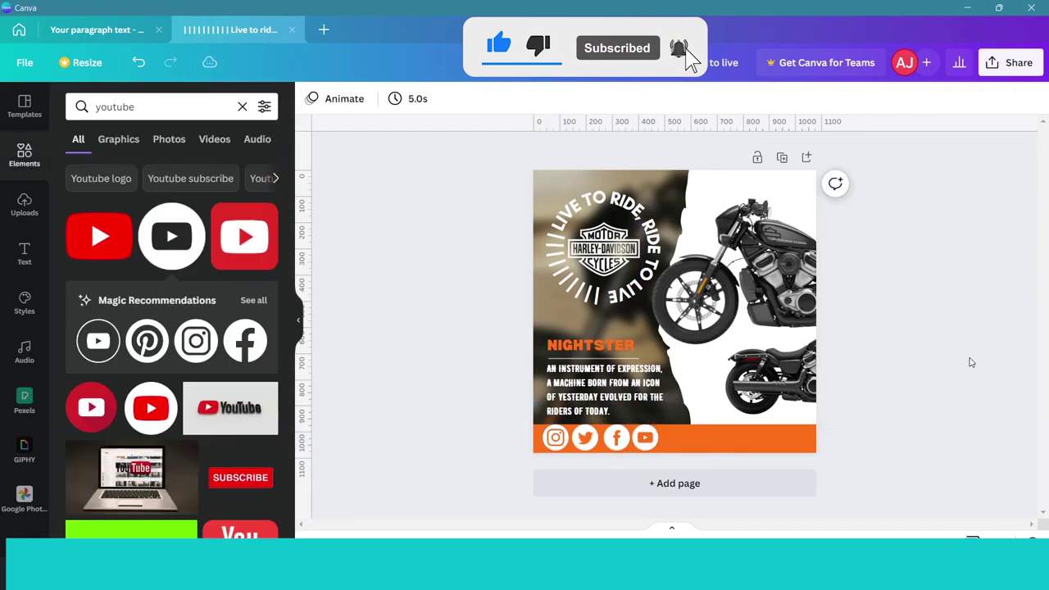
Add white 'CONNECT WITH THE COMMUNITY' text in Anton, sized to fit the bar.
{"action": "type", "text": "CONNECT WITH THE COMMUNITY"}
{"action": "left_click", "coordinate": [361, 98]}
{"action": "type", "text": "AN"}
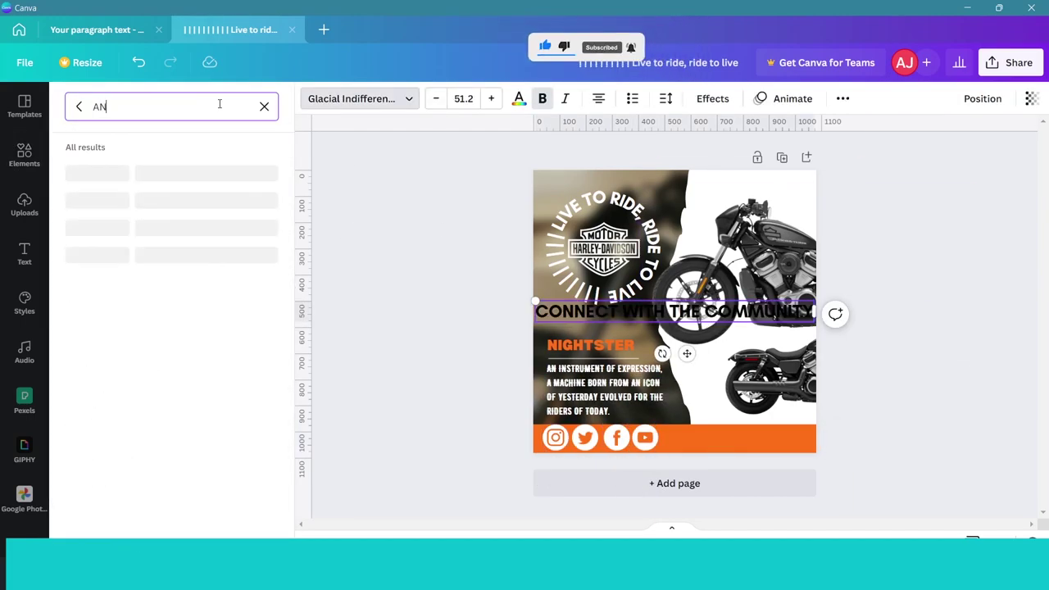
{"action": "type", "text": "TON"}
{"action": "left_click", "coordinate": [172, 168]}
{"action": "left_click_drag", "start_coordinate": [687, 348], "coordinate": [714, 473]}
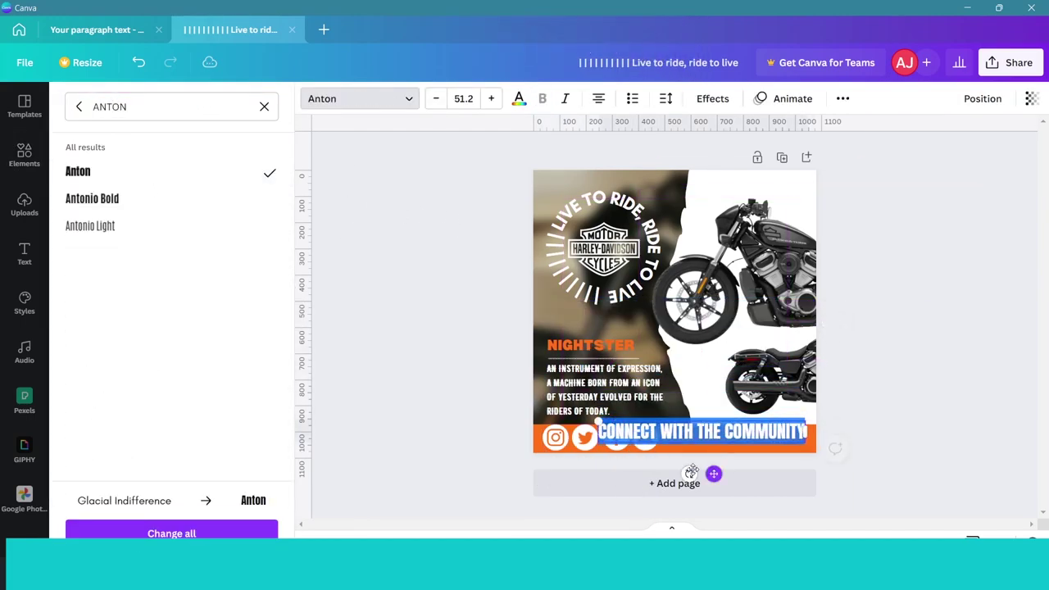
{"action": "left_click_drag", "start_coordinate": [596, 449], "coordinate": [664, 449]}
{"action": "left_click", "coordinate": [519, 98]}
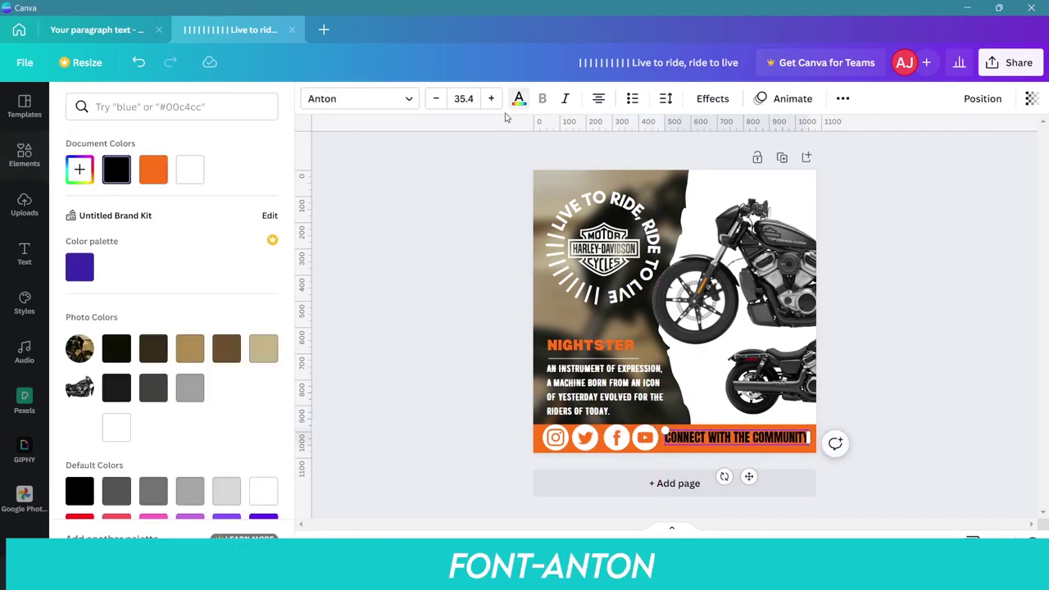
{"action": "left_click", "coordinate": [197, 169]}
{"action": "left_click", "coordinate": [882, 386]}
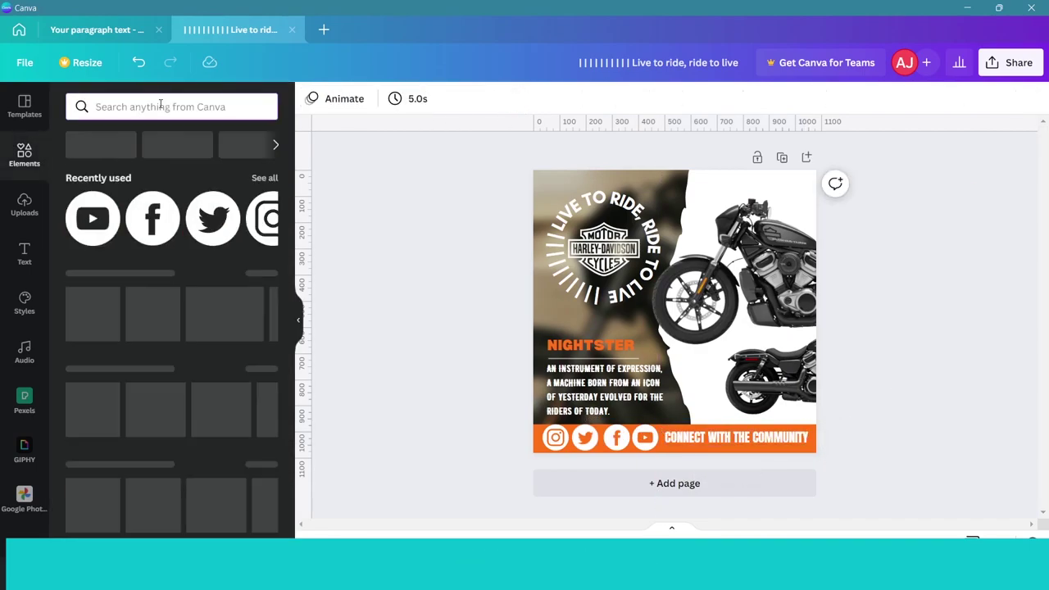
Add a purple transparent gradient stretched over the whole page and recolor it black.
{"action": "left_click", "coordinate": [160, 107]}
{"action": "type", "text": "GRADIENT"}
{"action": "key", "text": "Return"}
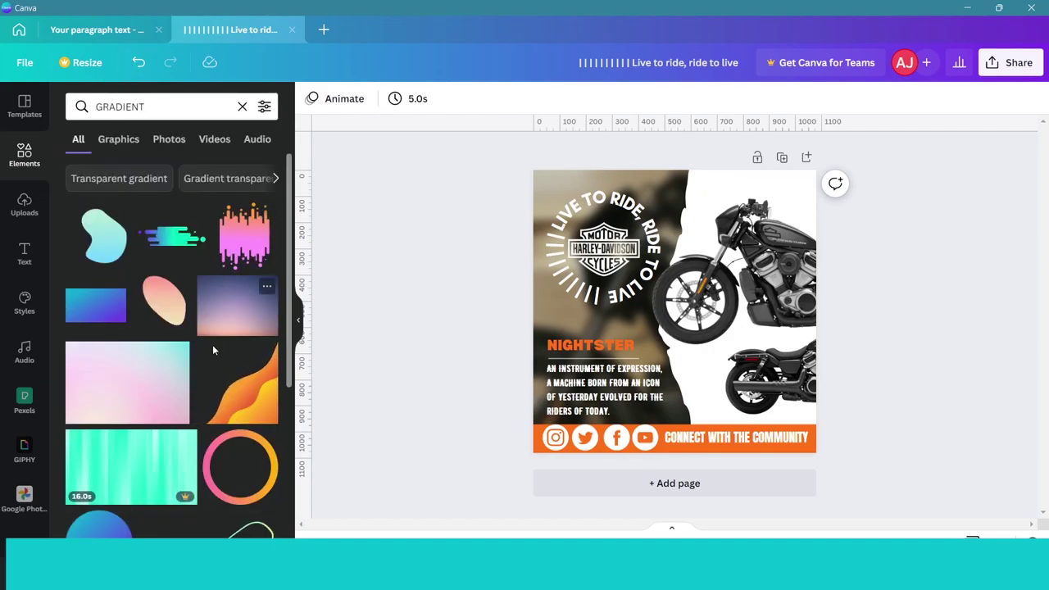
{"action": "left_click", "coordinate": [119, 178]}
{"action": "left_click", "coordinate": [98, 236]}
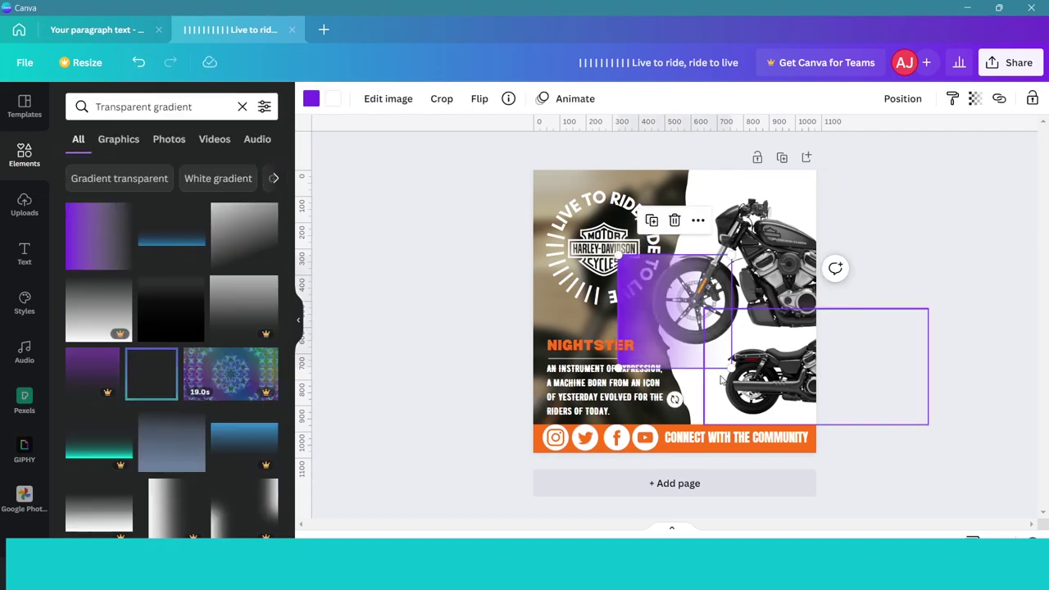
{"action": "left_click_drag", "start_coordinate": [730, 364], "coordinate": [858, 495]}
{"action": "left_click", "coordinate": [311, 99]}
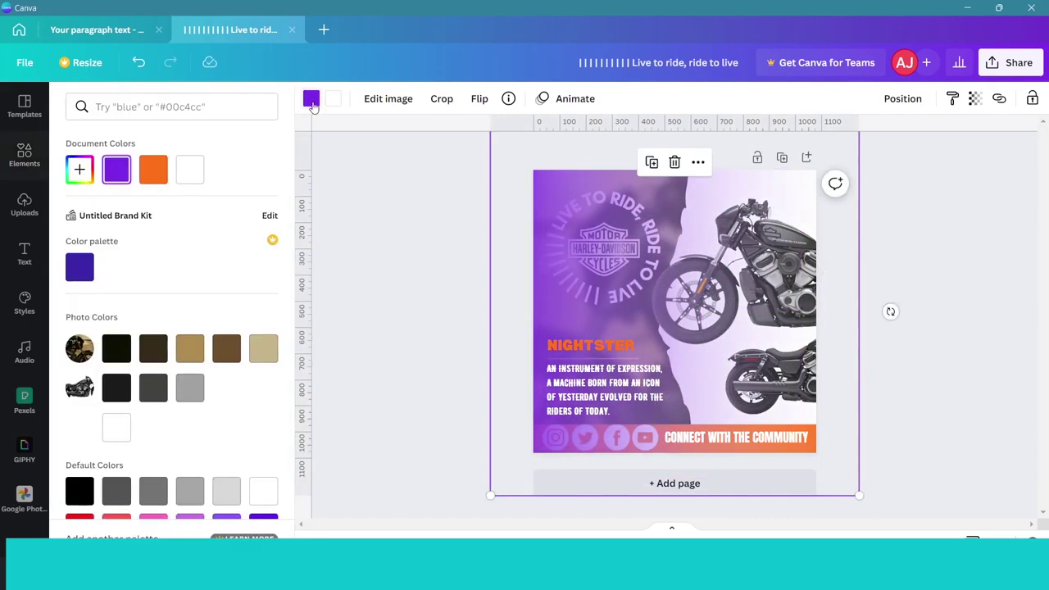
{"action": "left_click", "coordinate": [119, 350]}
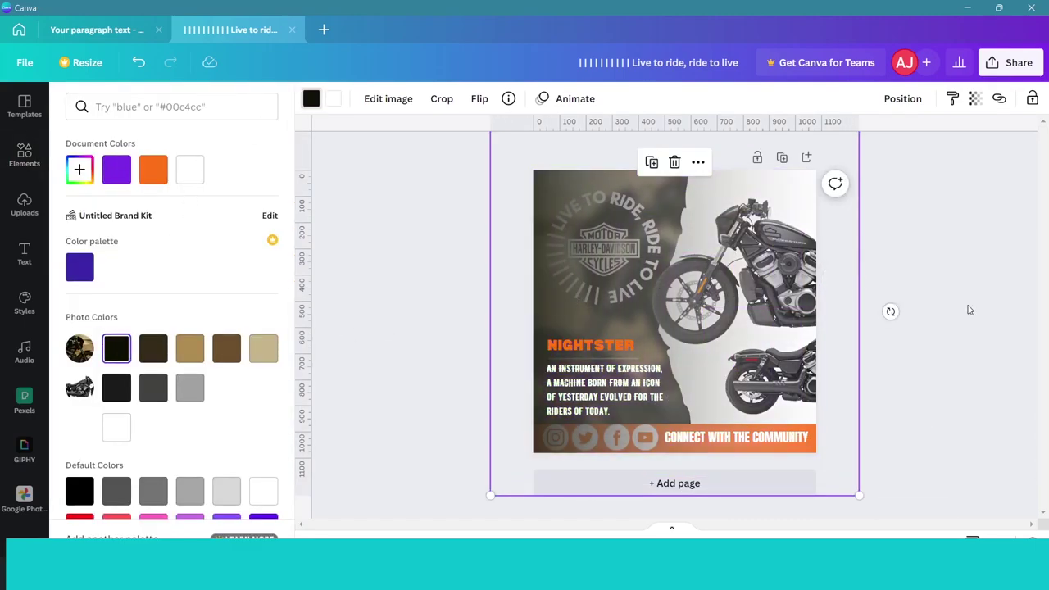